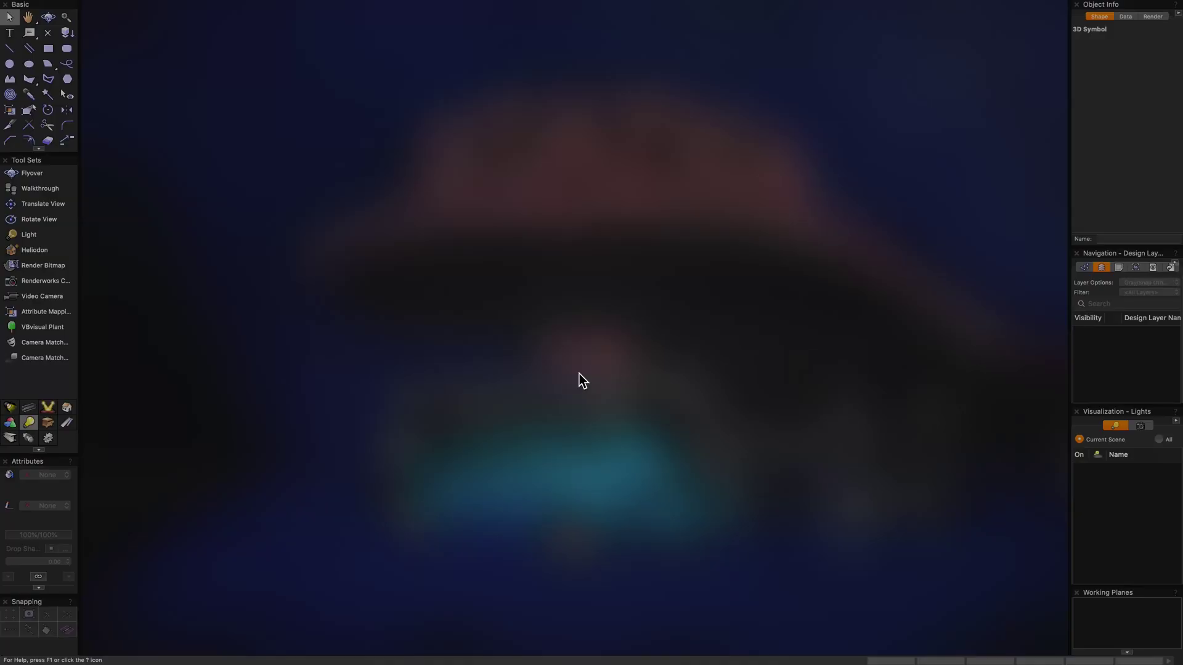
pyautogui.hotkey('ctrl', 'Left')
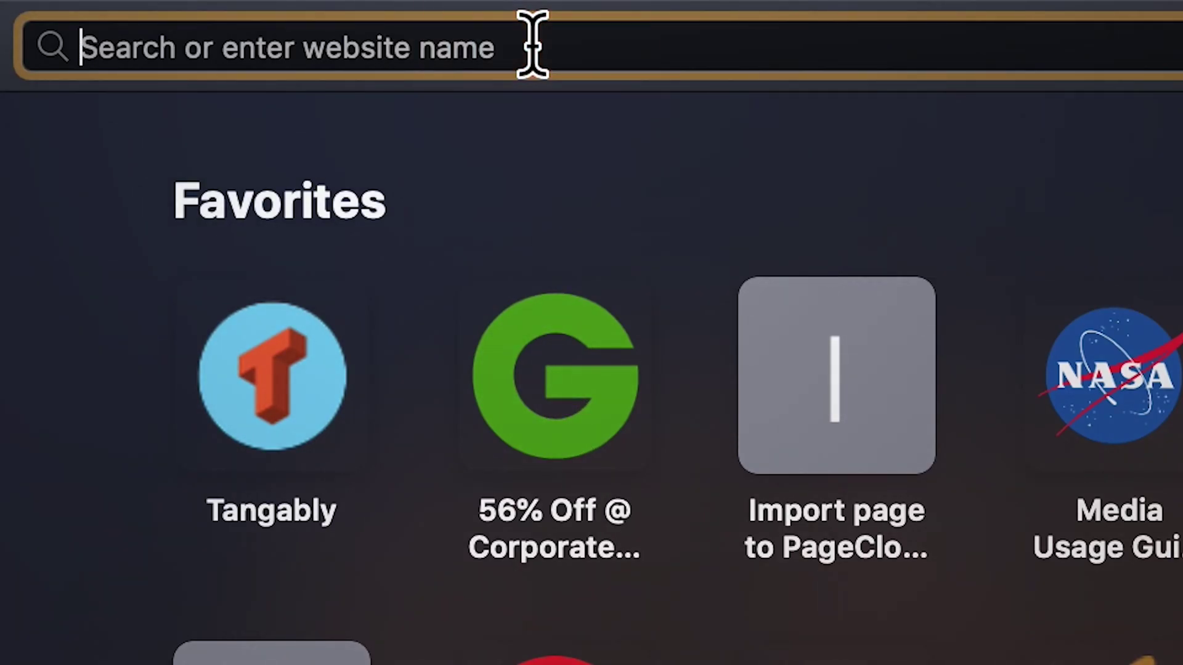
pyautogui.write('https://3dwarehouse.sketchup.com')
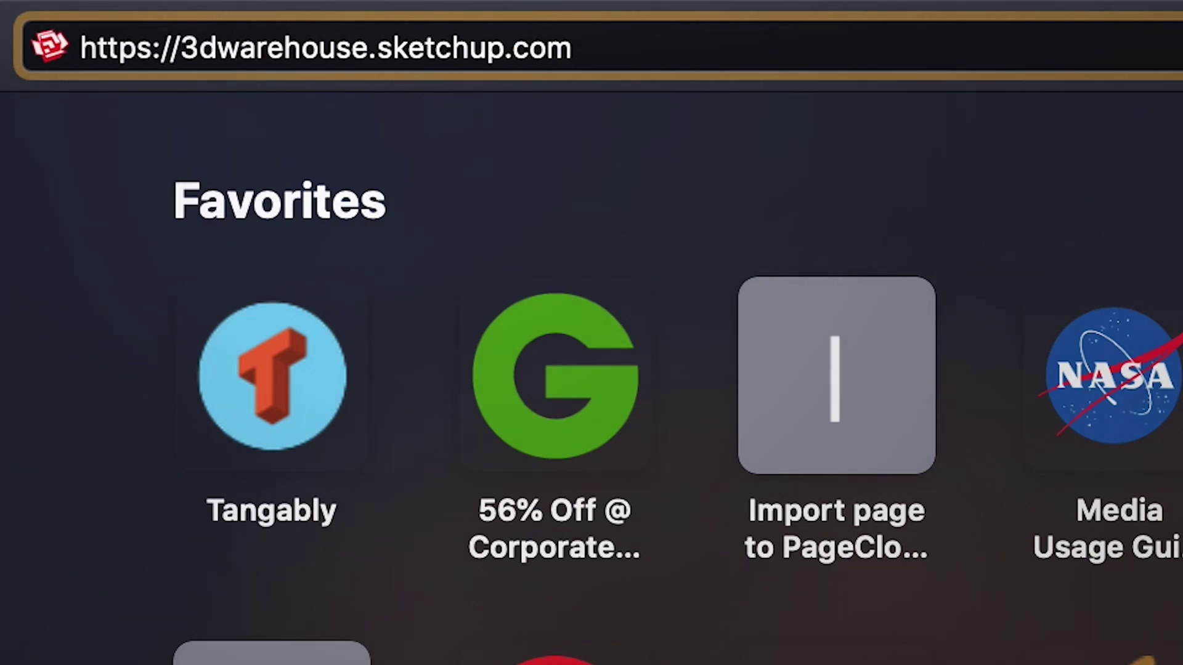
pyautogui.press('Return')
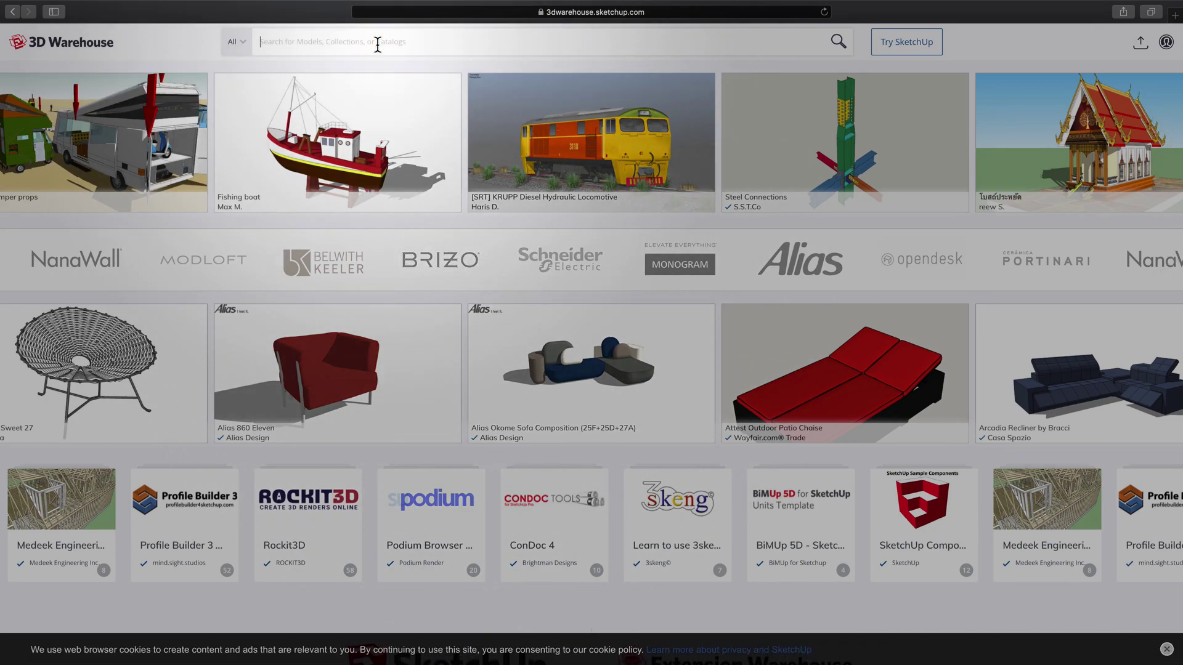
# - Search 3D Warehouse for "starship" across all categories
pyautogui.write('st')
pyautogui.write('ar')
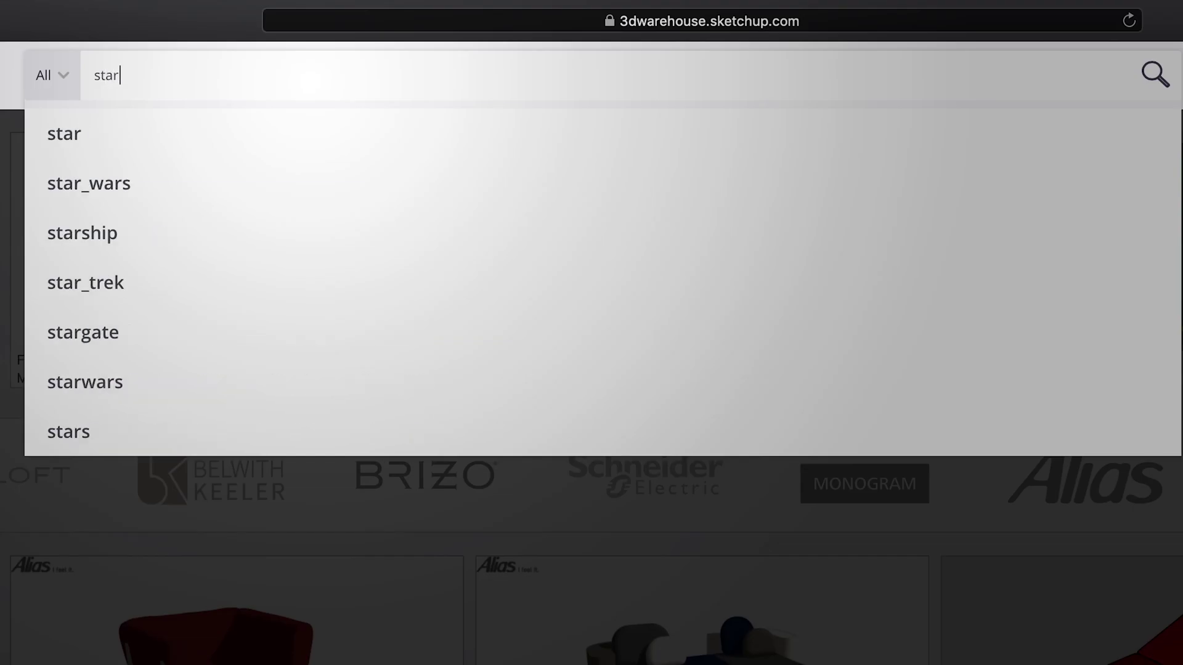
pyautogui.write('ship')
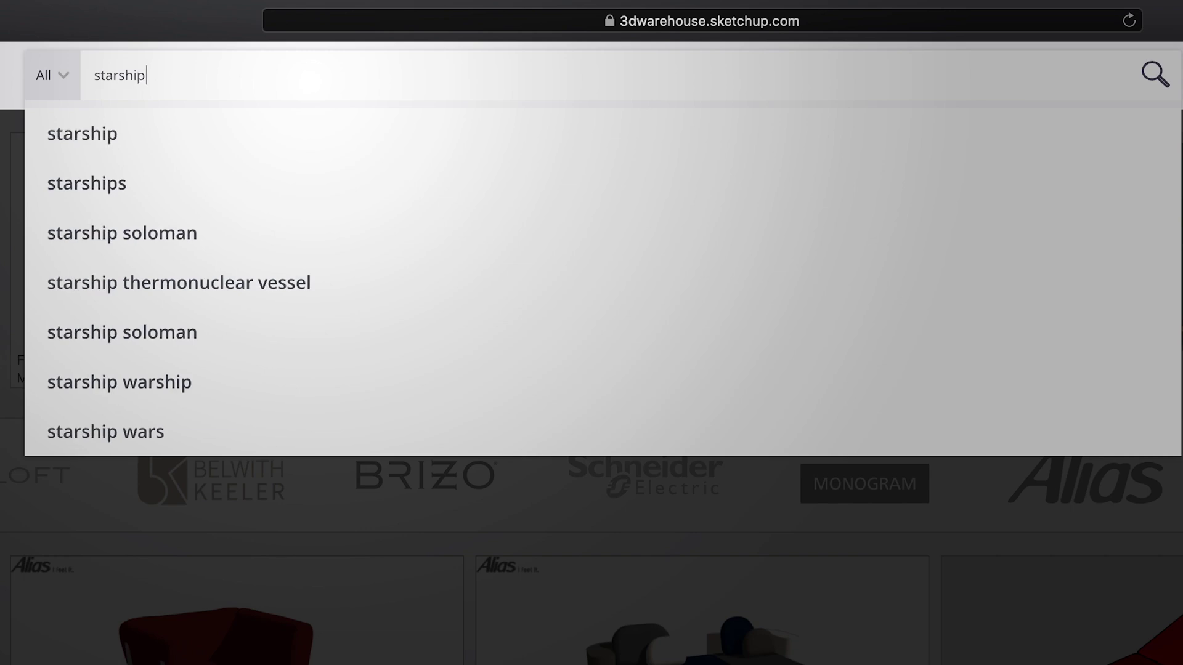
pyautogui.press('Return')
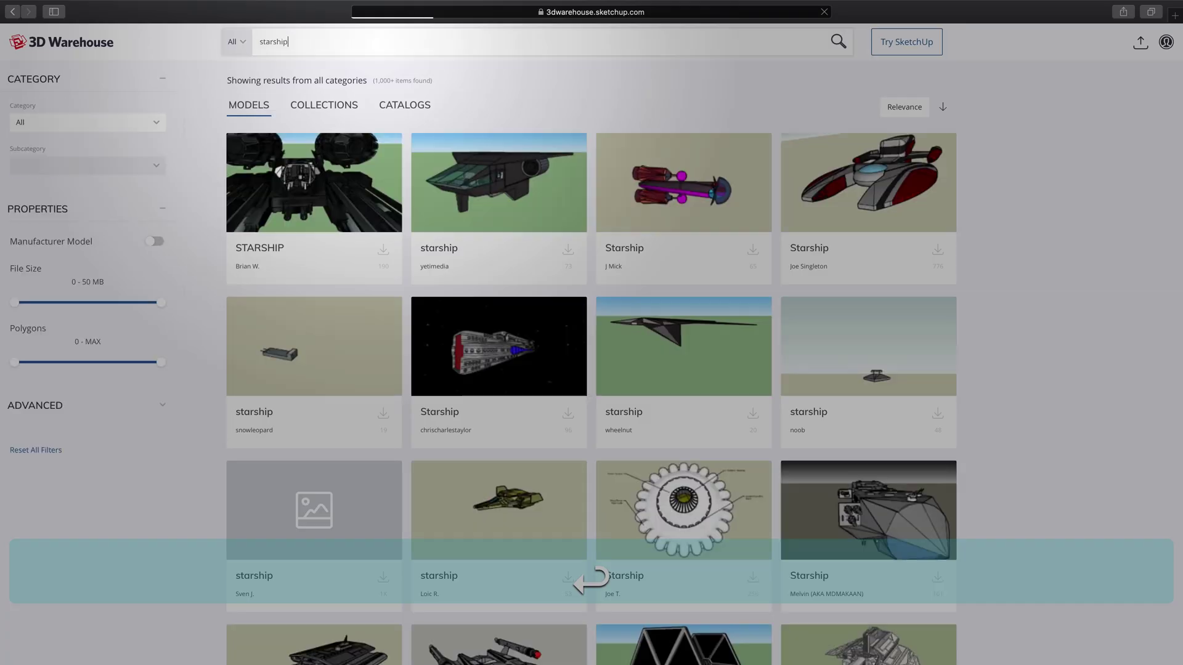
# - Browse the starship search results for the SpaceX Starship model and open its page
pyautogui.scroll(-12, 527, 395)
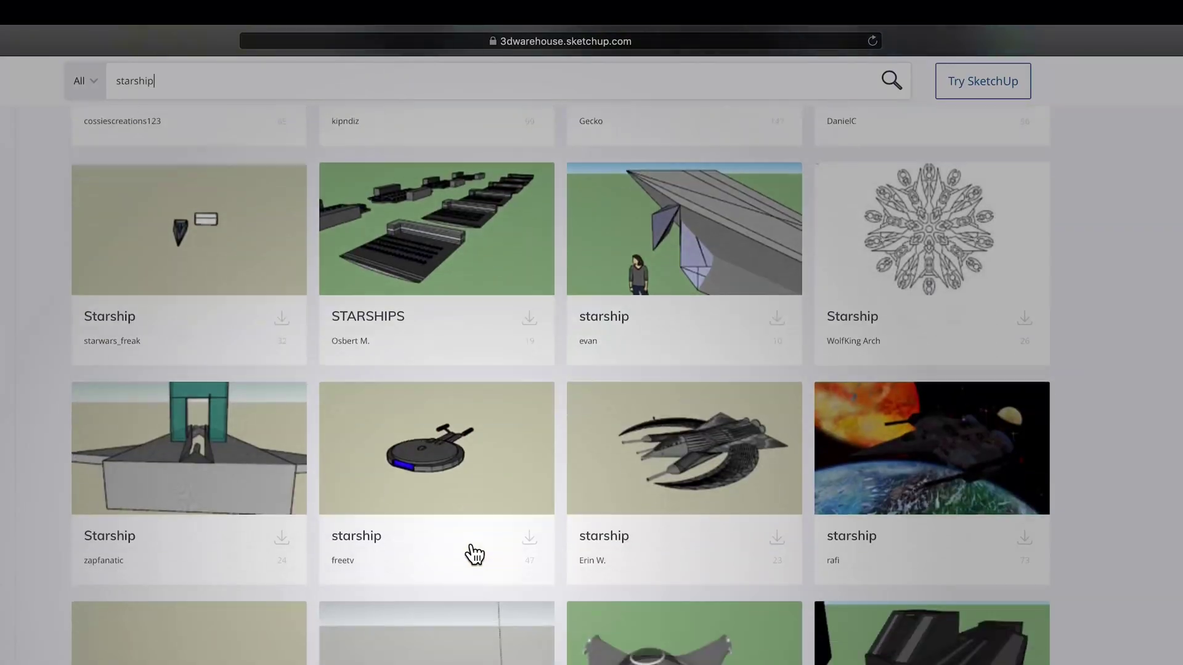
pyautogui.scroll(-15, 475, 554)
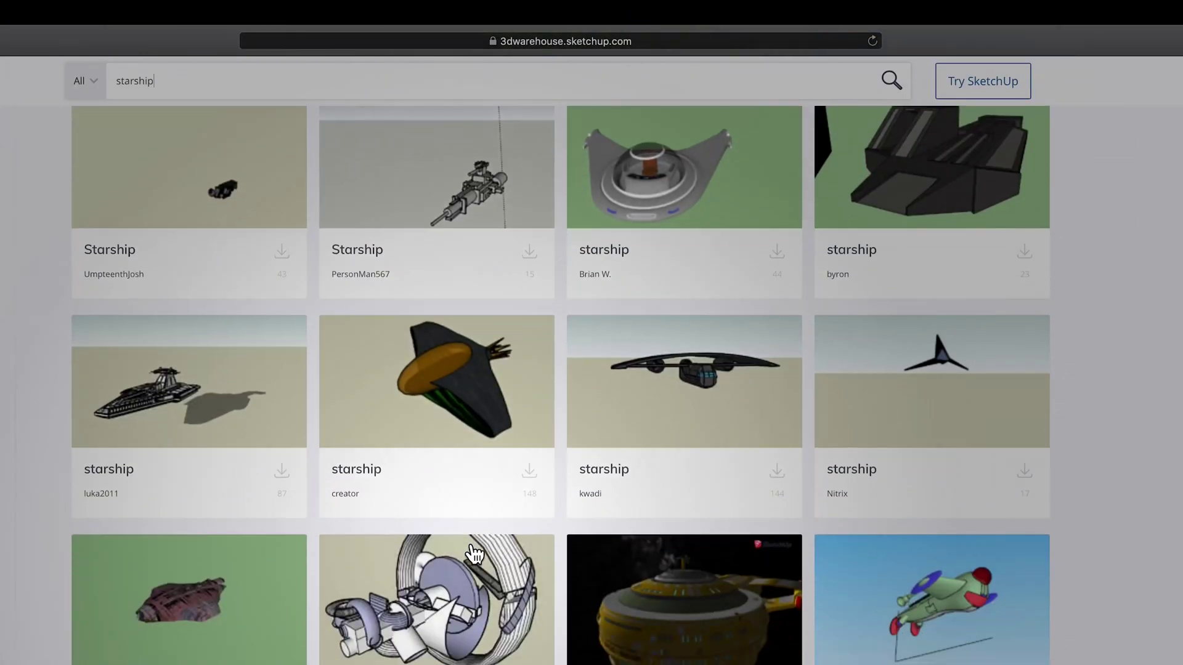
pyautogui.scroll(-10, 475, 555)
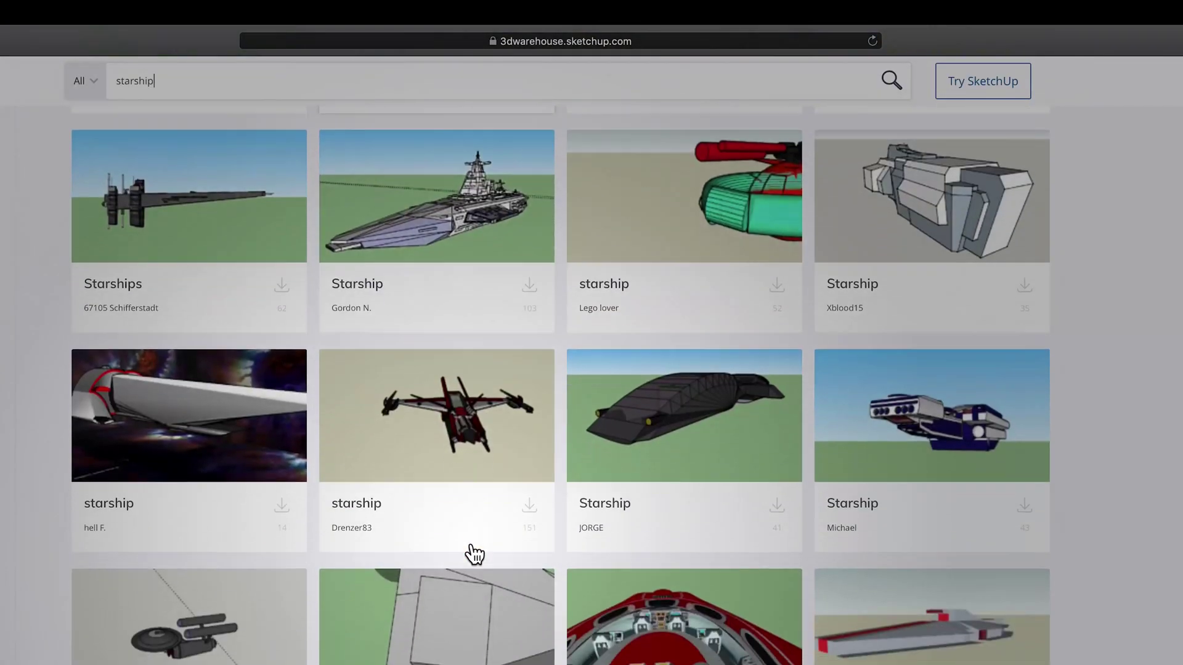
pyautogui.scroll(-10, 475, 555)
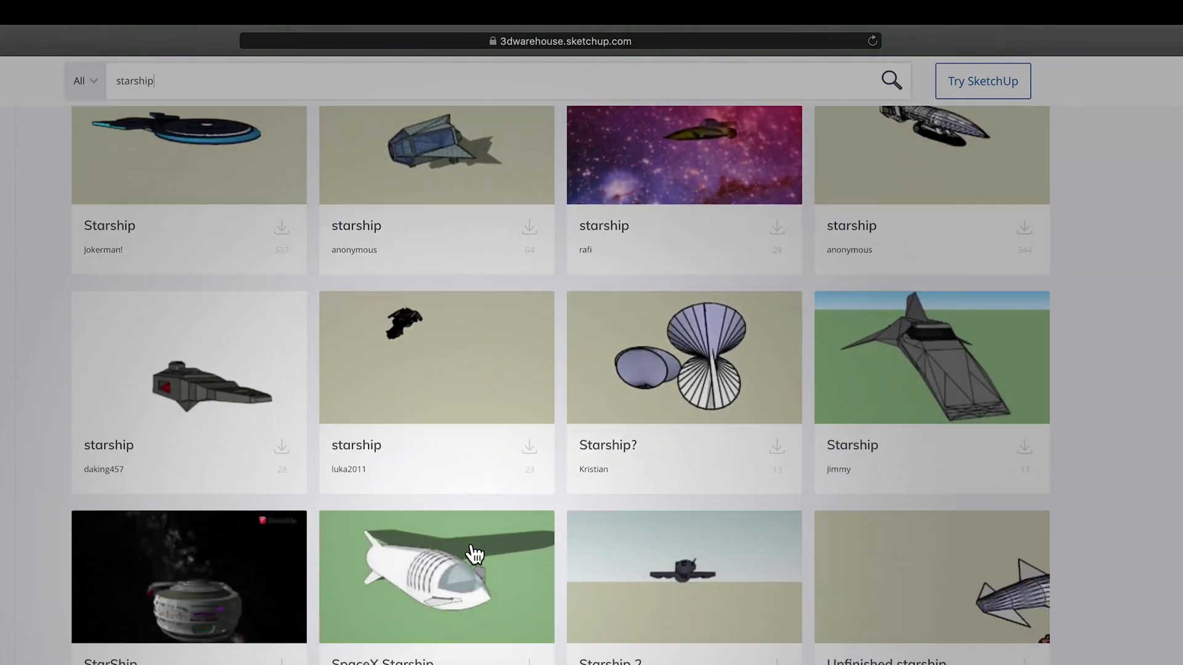
pyautogui.scroll(-3, 560, 381)
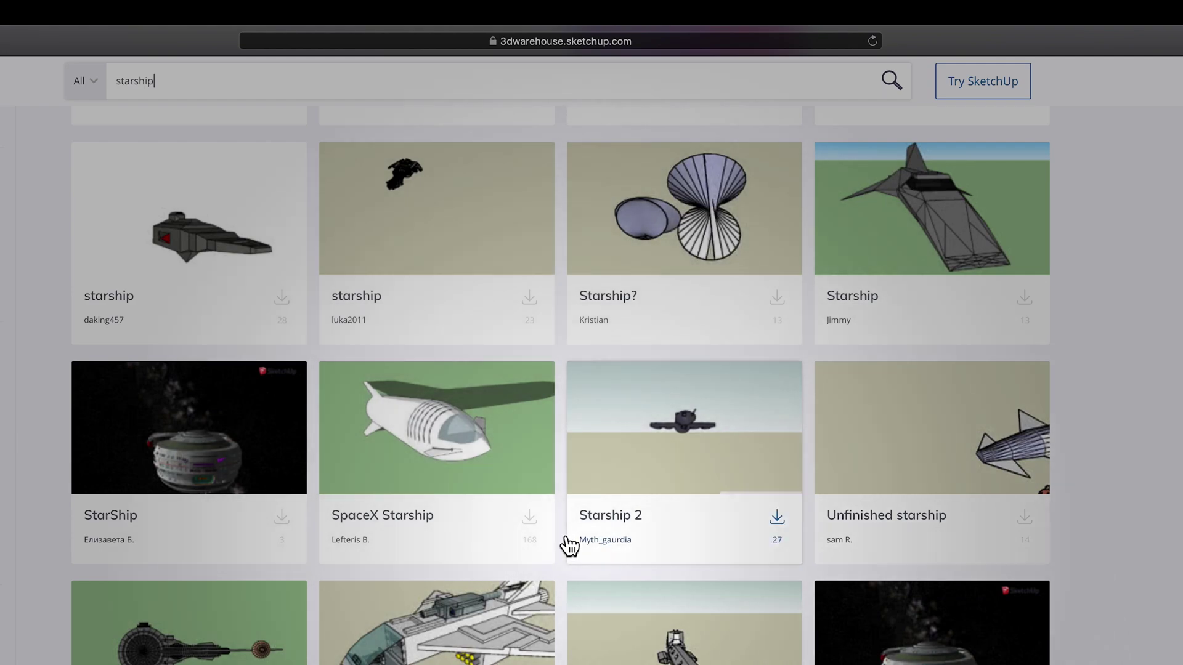
pyautogui.scroll(-1, 451, 554)
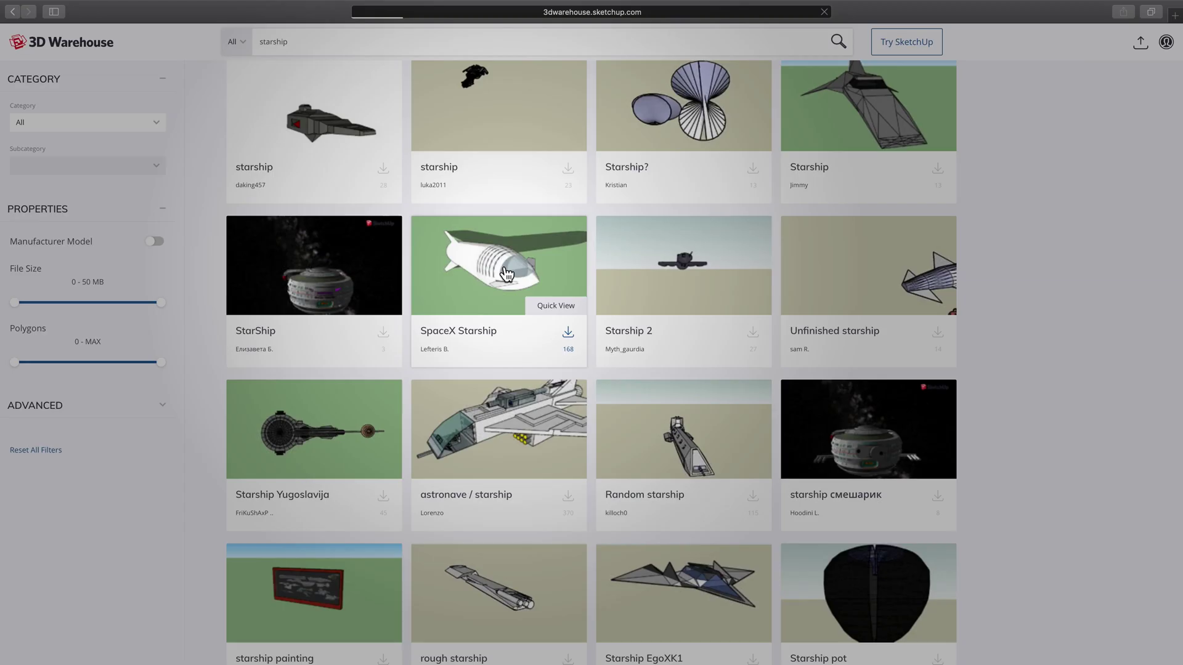
pyautogui.click(447, 382)
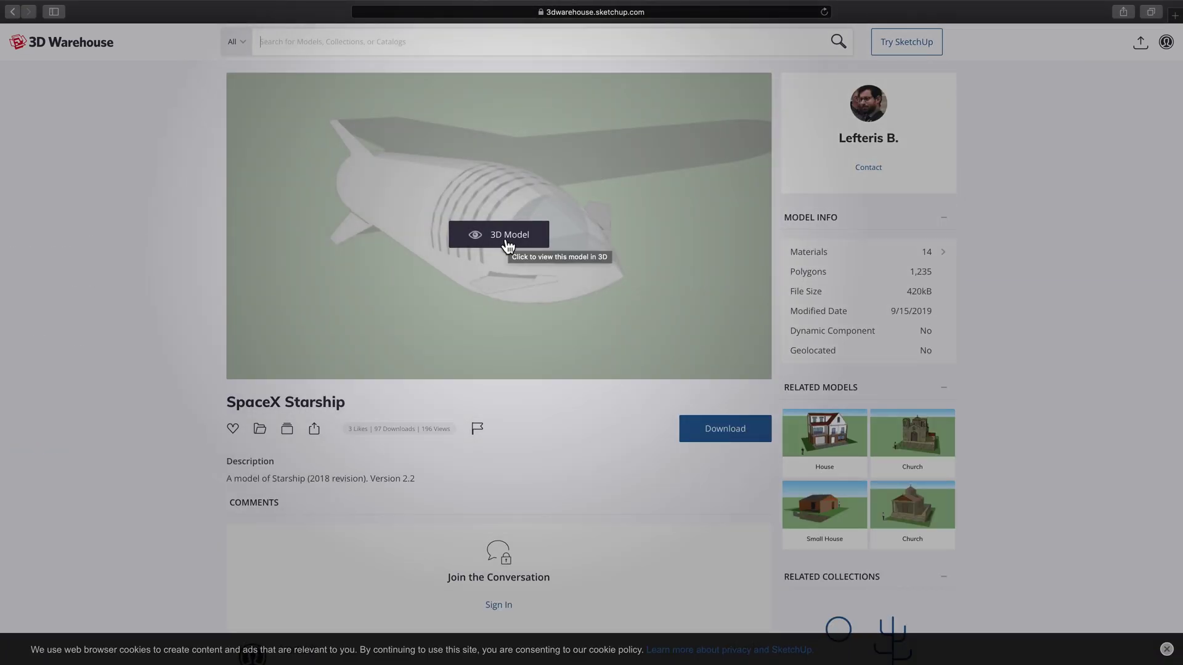
# - Load the SpaceX Starship in the 3D viewer and examine its hull, nose and fins from several angles and distances
pyautogui.click(507, 238)
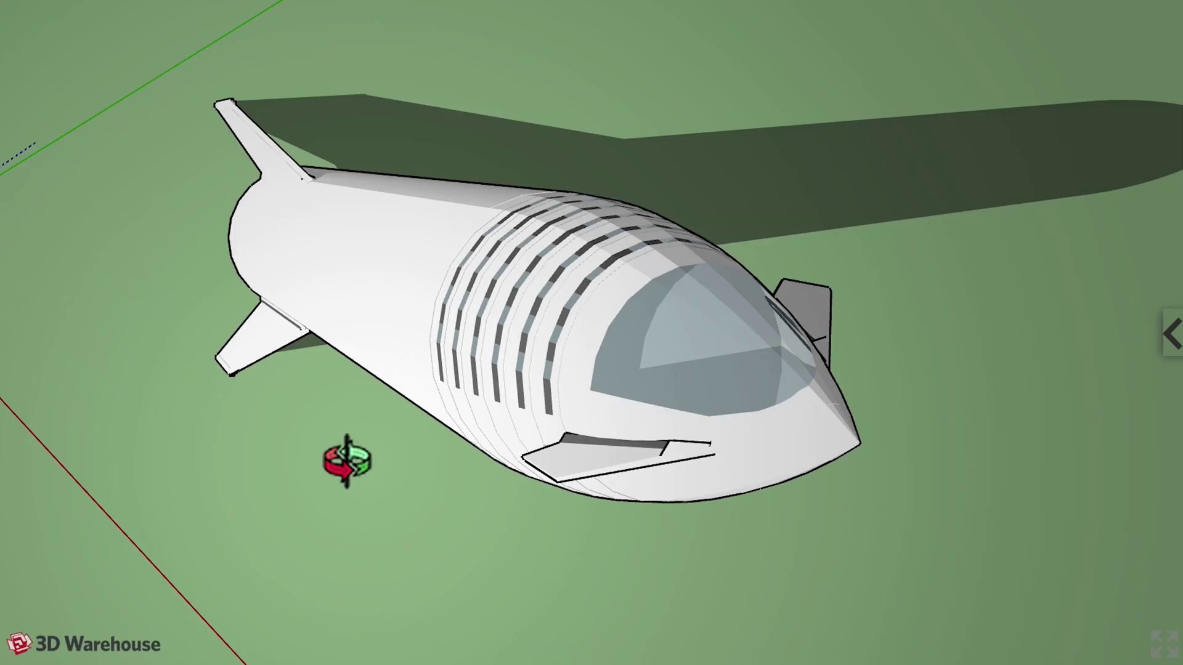
pyautogui.moveTo(384, 286); pyautogui.dragTo(1, 102)
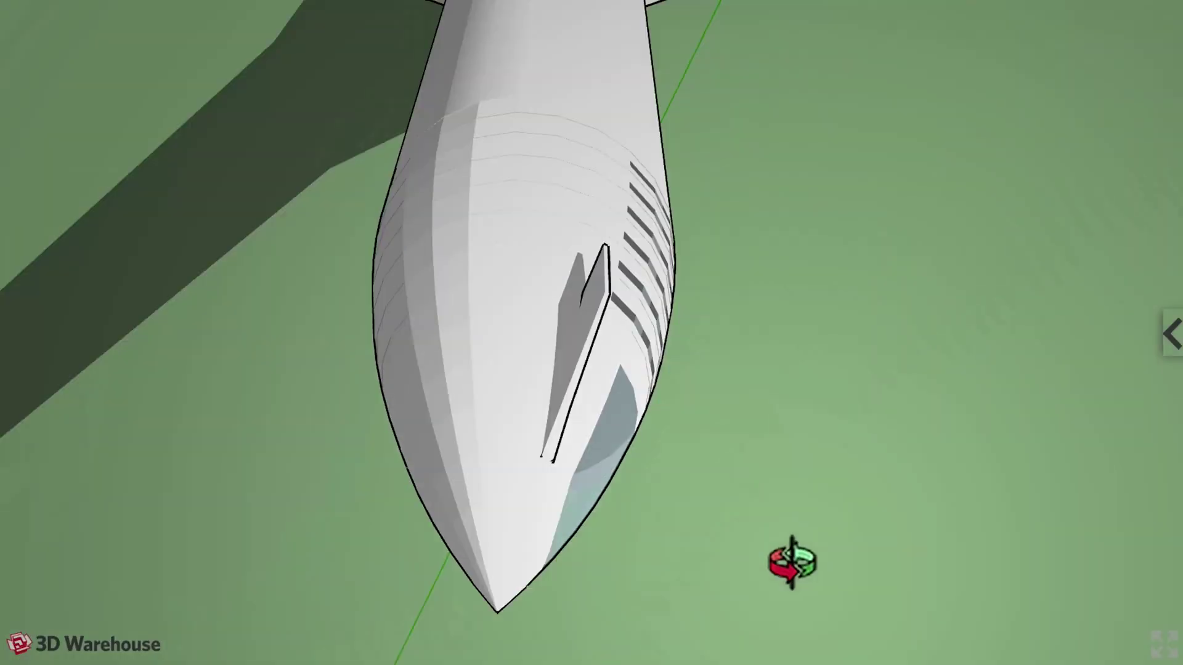
pyautogui.moveTo(792, 561); pyautogui.dragTo(369, 203)
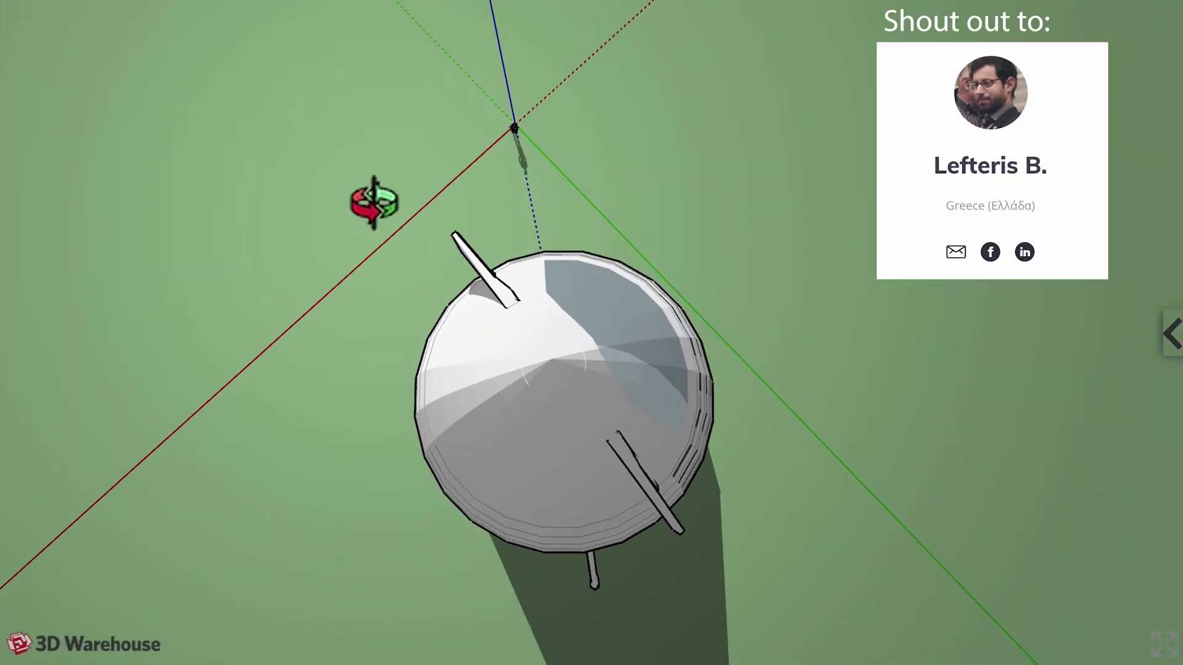
pyautogui.moveTo(483, 265); pyautogui.dragTo(475, 343)
pyautogui.scroll(-5, 444, 281)
pyautogui.scroll(2, 443, 280)
pyautogui.scroll(2, 441, 302)
pyautogui.scroll(-4, 441, 300)
pyautogui.scroll(5, 462, 312)
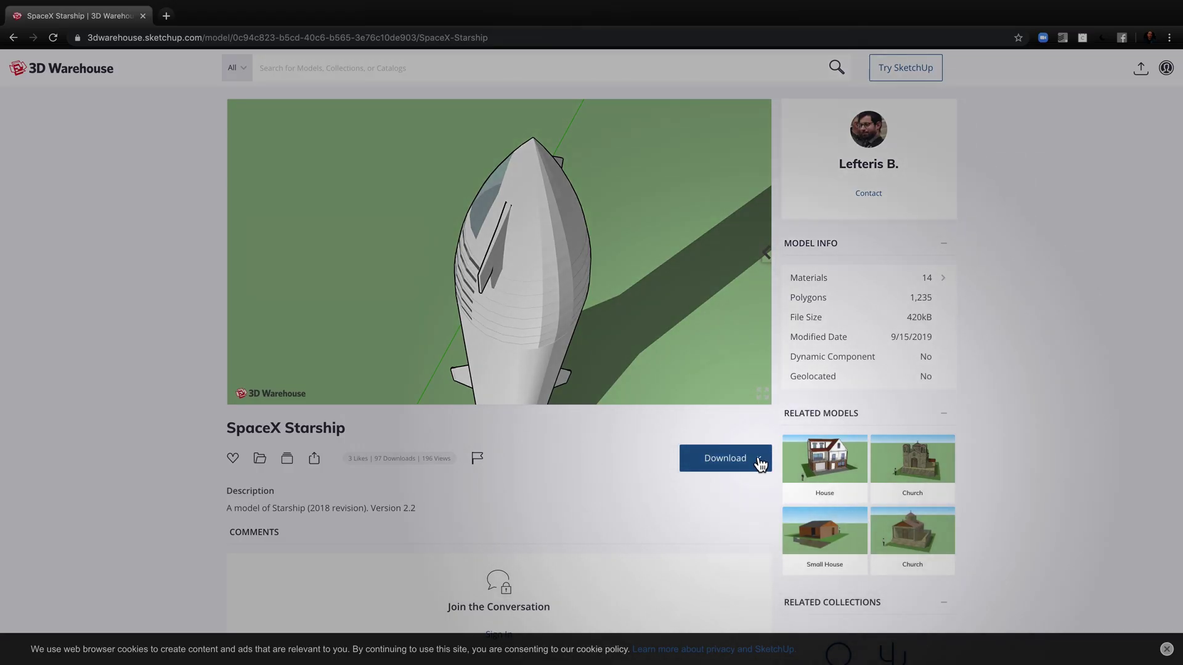
# - Sign in to 3D Warehouse and start downloading the SpaceX Starship as a SketchUp model
pyautogui.click(761, 465)
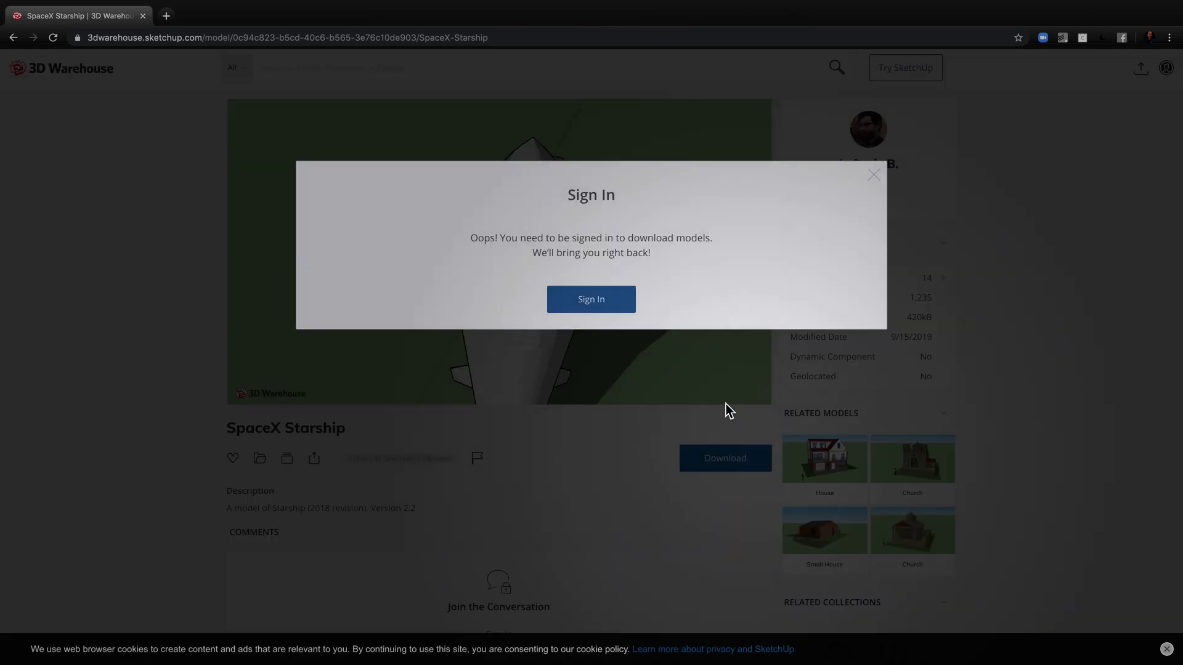
pyautogui.click(601, 300)
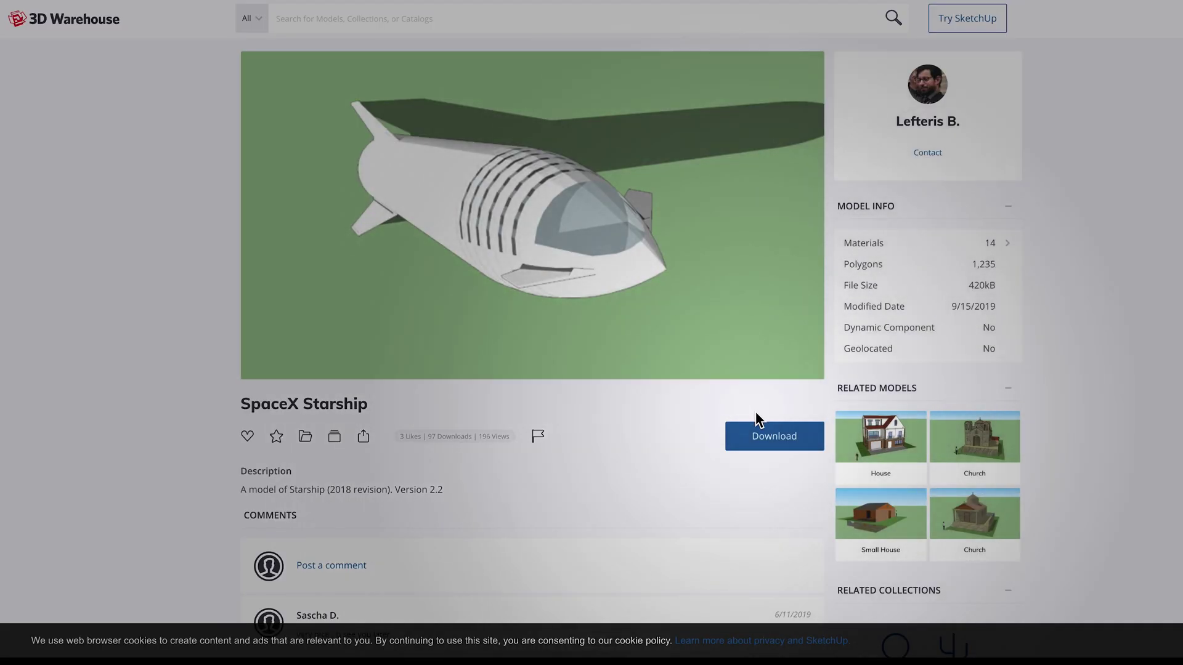
pyautogui.click(782, 441)
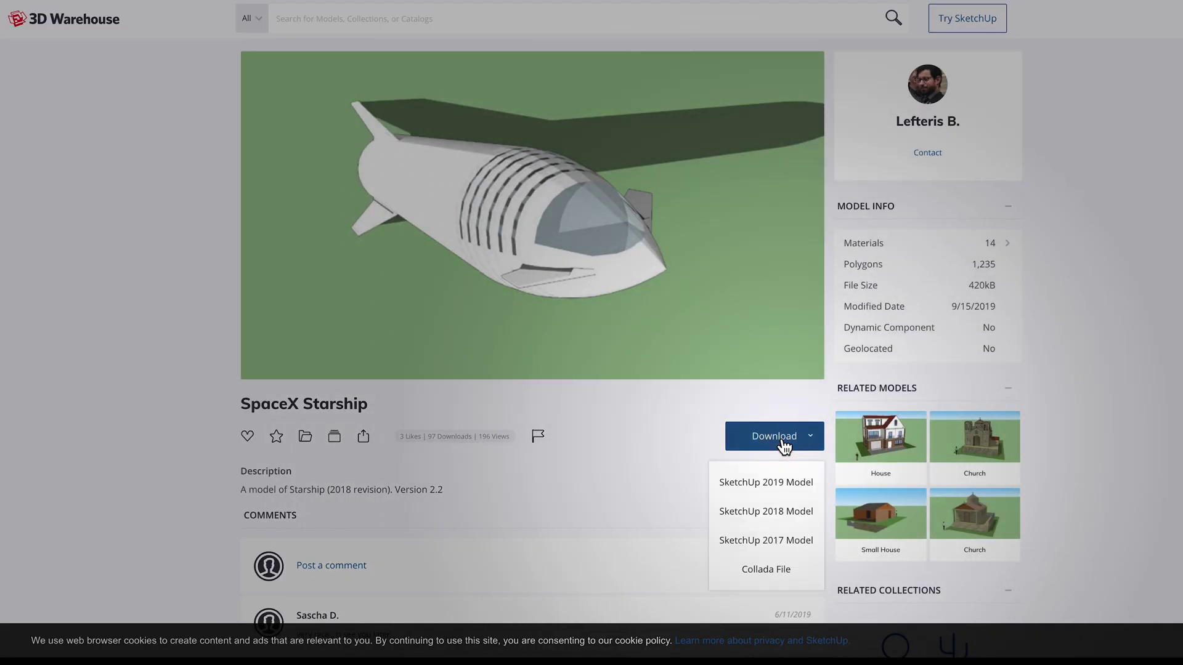
pyautogui.scroll(-1, 784, 445)
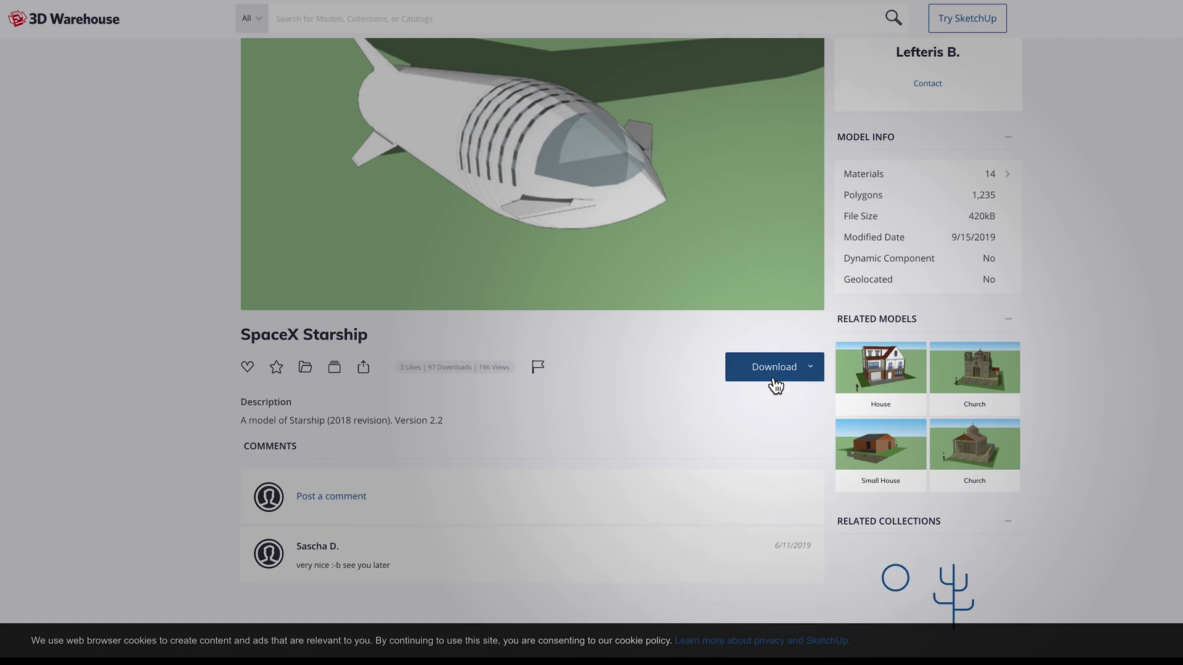
pyautogui.click(777, 367)
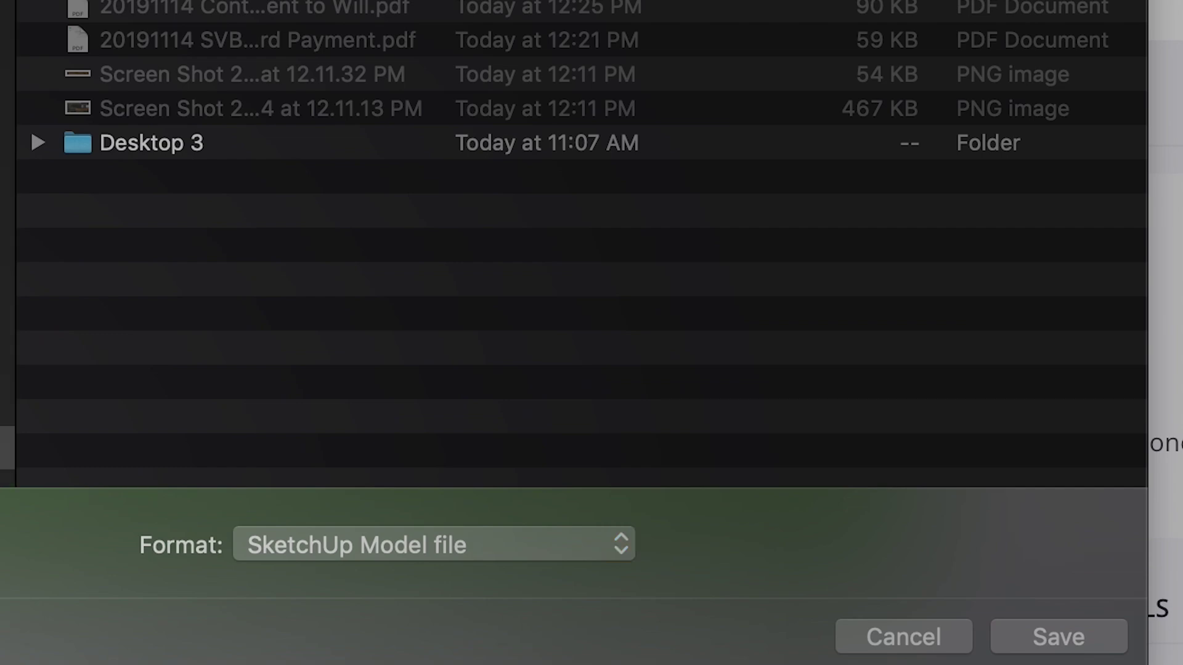
# - Create a folder named Starship on the Desktop and save the SketchUp model file in it
pyautogui.press('super+shift+n')
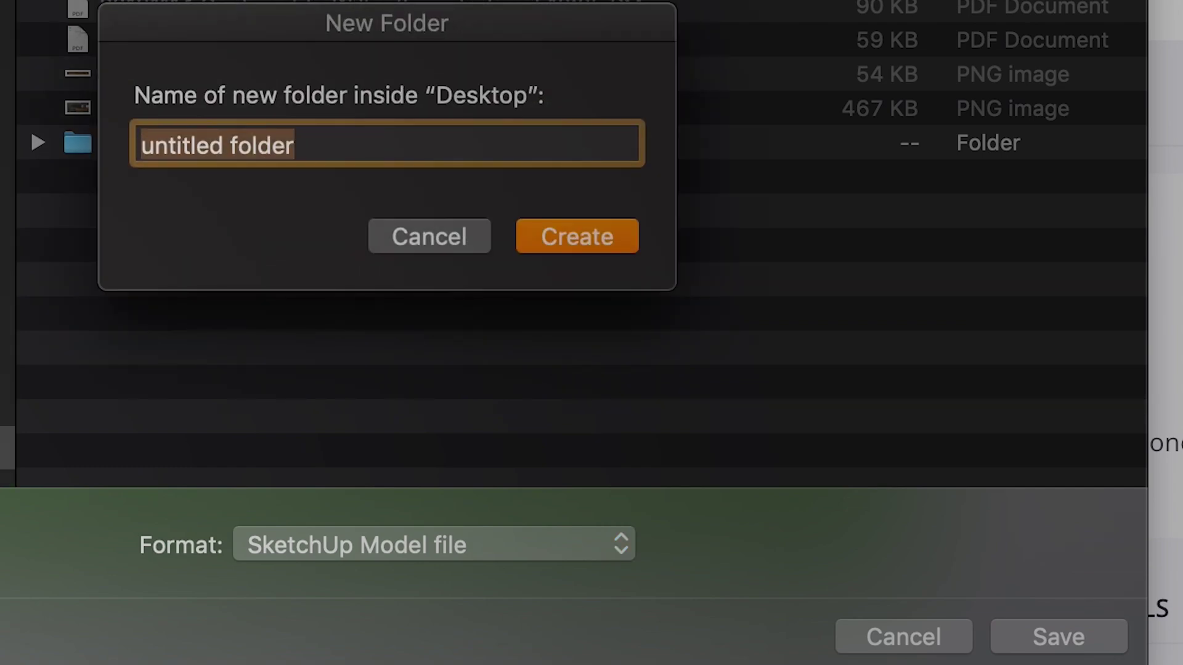
pyautogui.write('Starship')
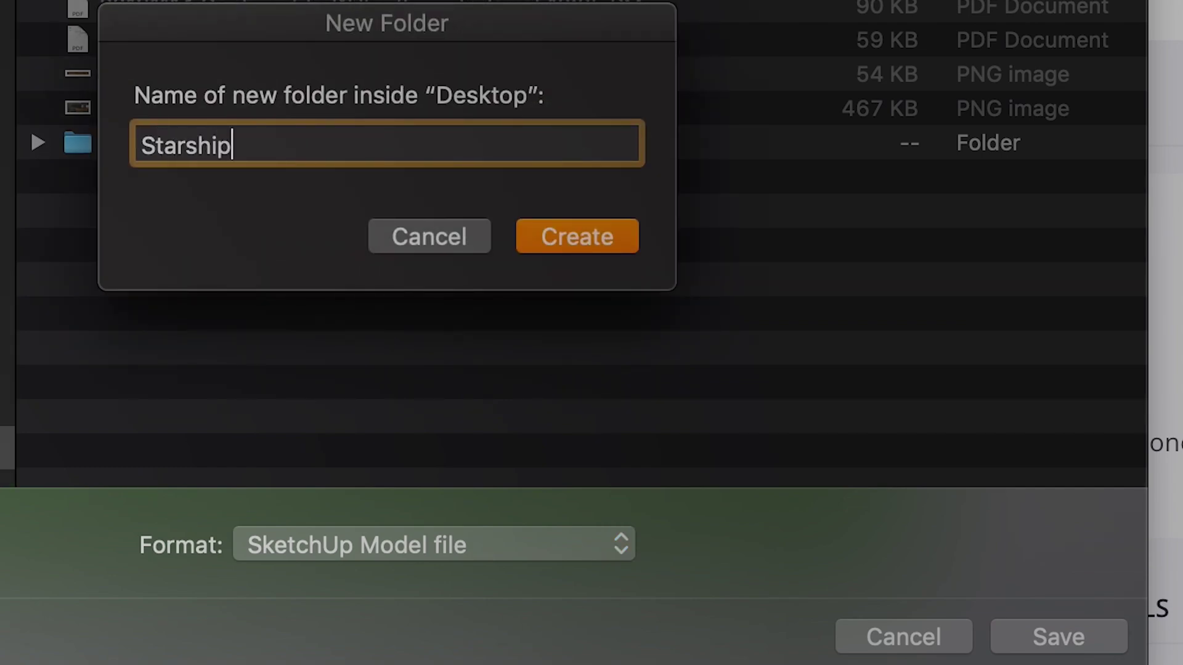
pyautogui.press('Return')
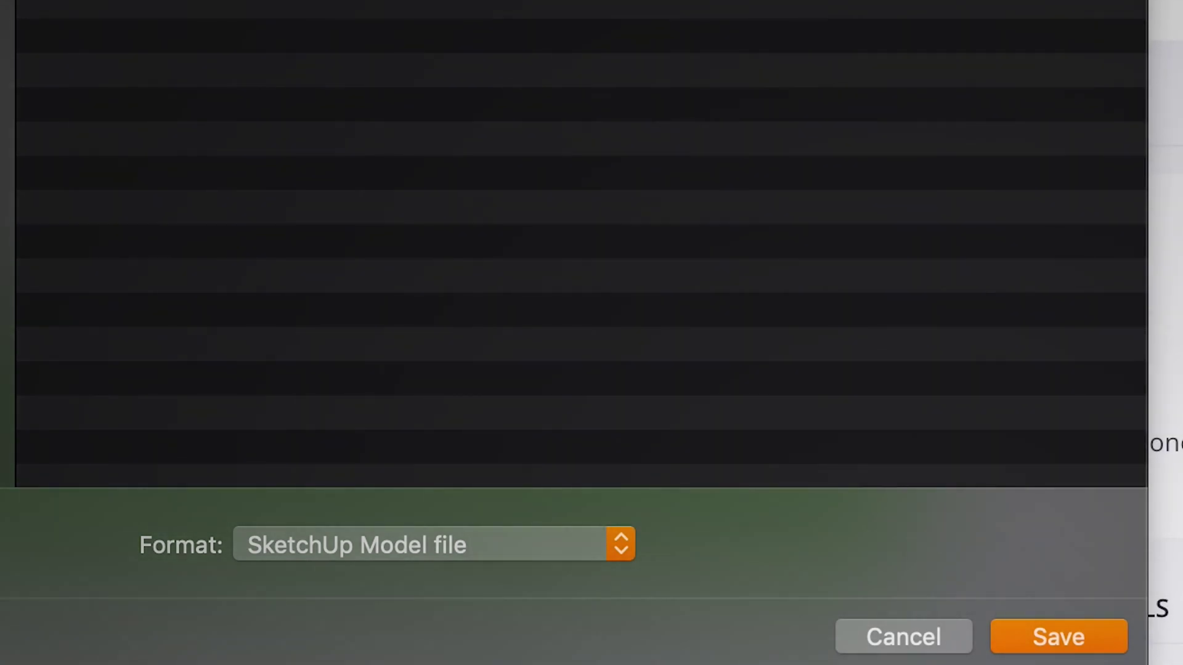
pyautogui.click(1051, 636)
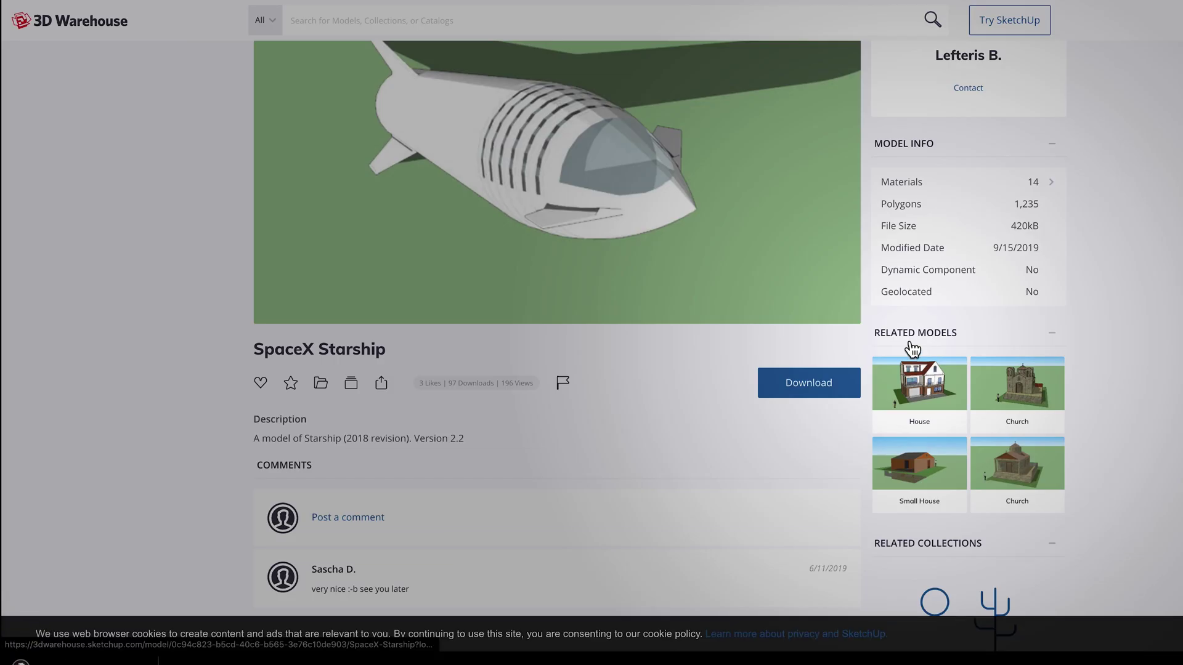
# - Switch to Vectorworks 2020 and create a new blank document
pyautogui.moveTo(661, 300)
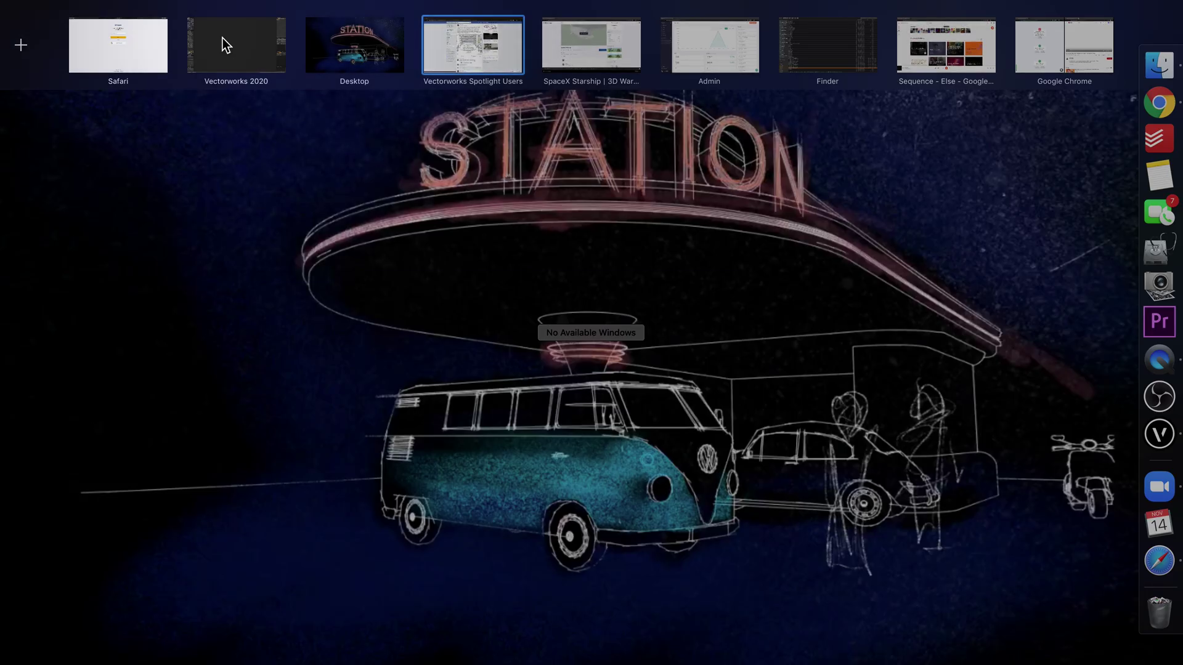
pyautogui.click(223, 39)
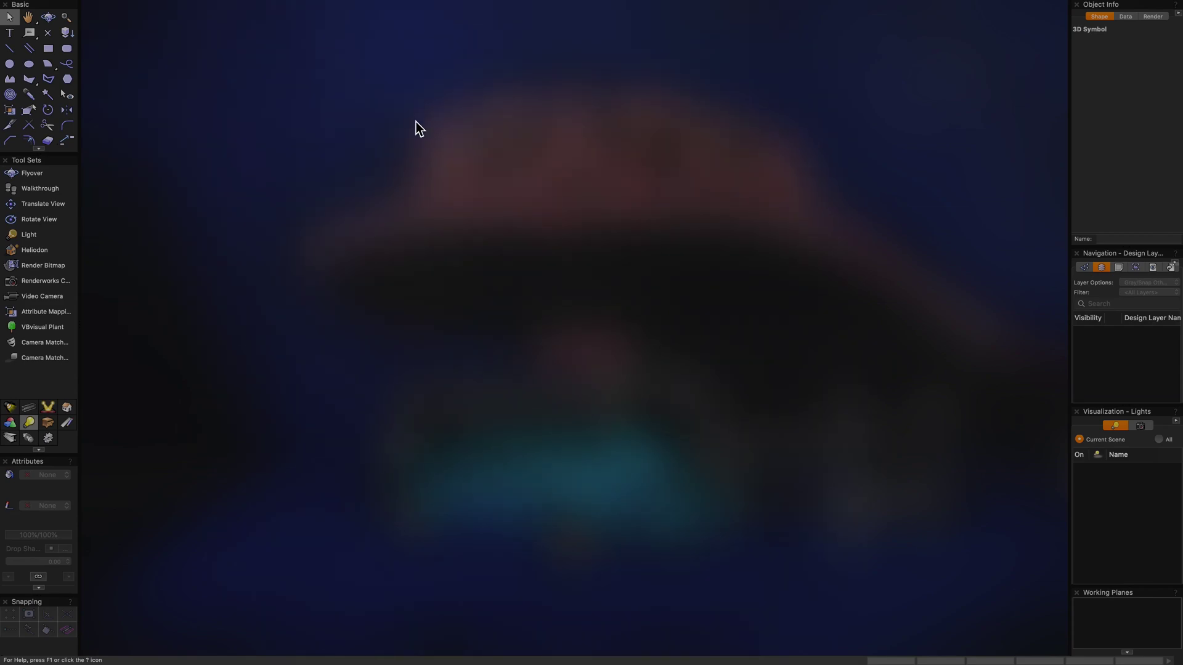
pyautogui.press('super+n')
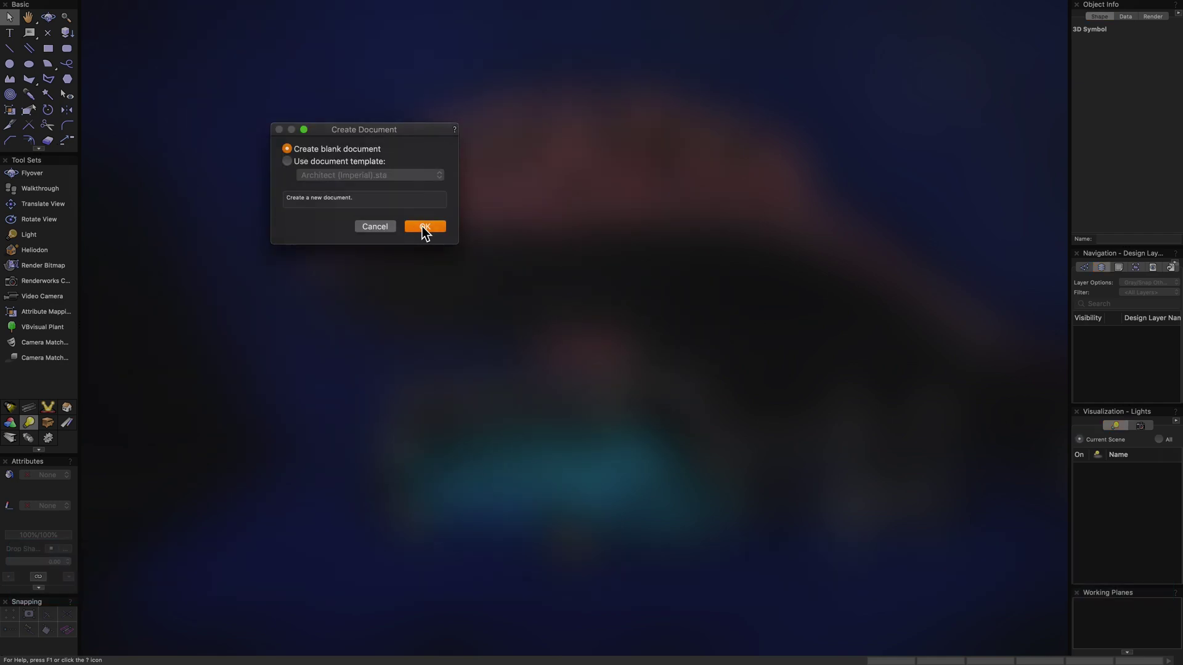
pyautogui.click(422, 227)
# - Start a SketchUp import and open Starship+2.2.skp from the Starship folder on the Desktop
pyautogui.click(154, 11)
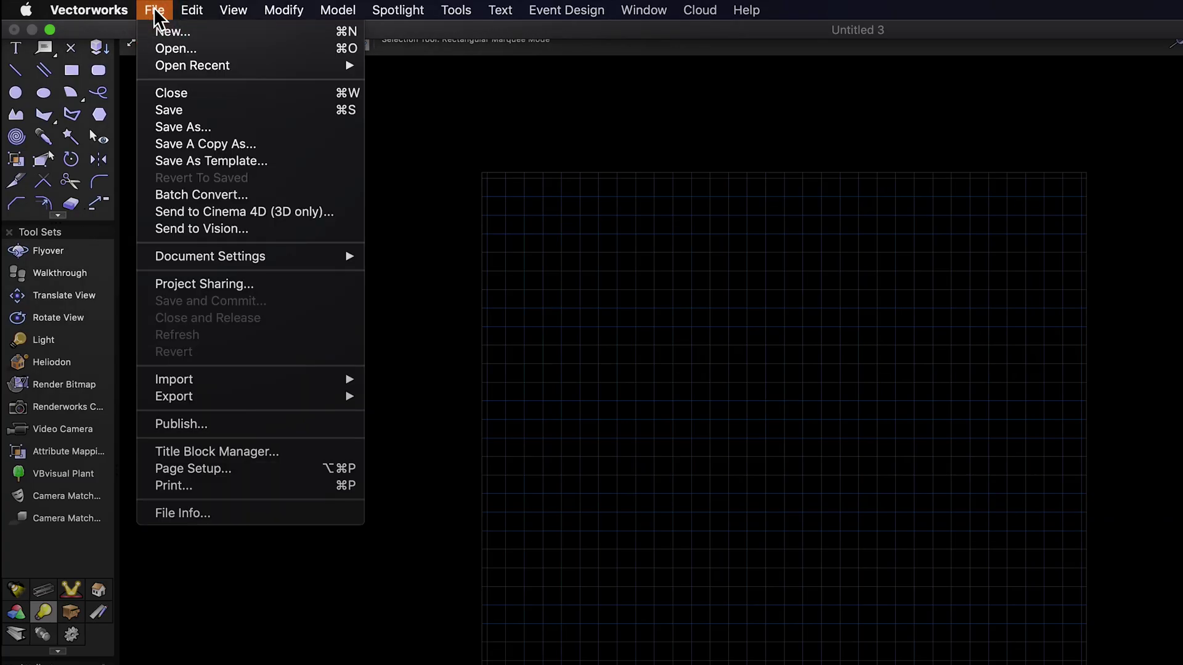
pyautogui.moveTo(302, 388)
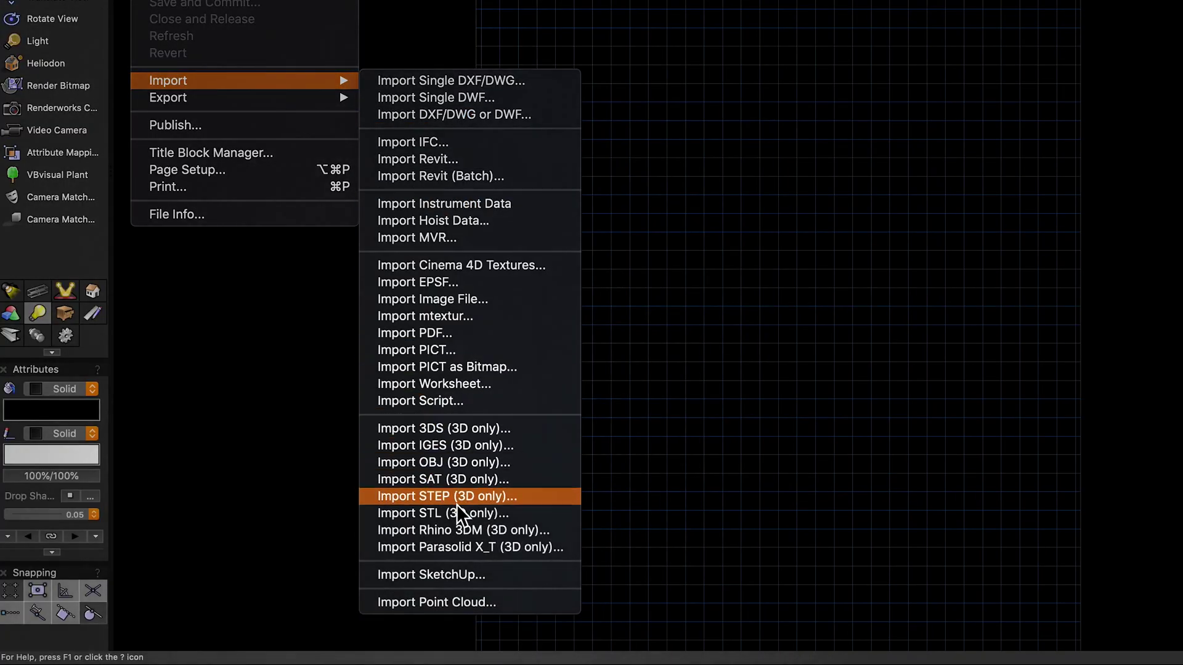
pyautogui.click(449, 569)
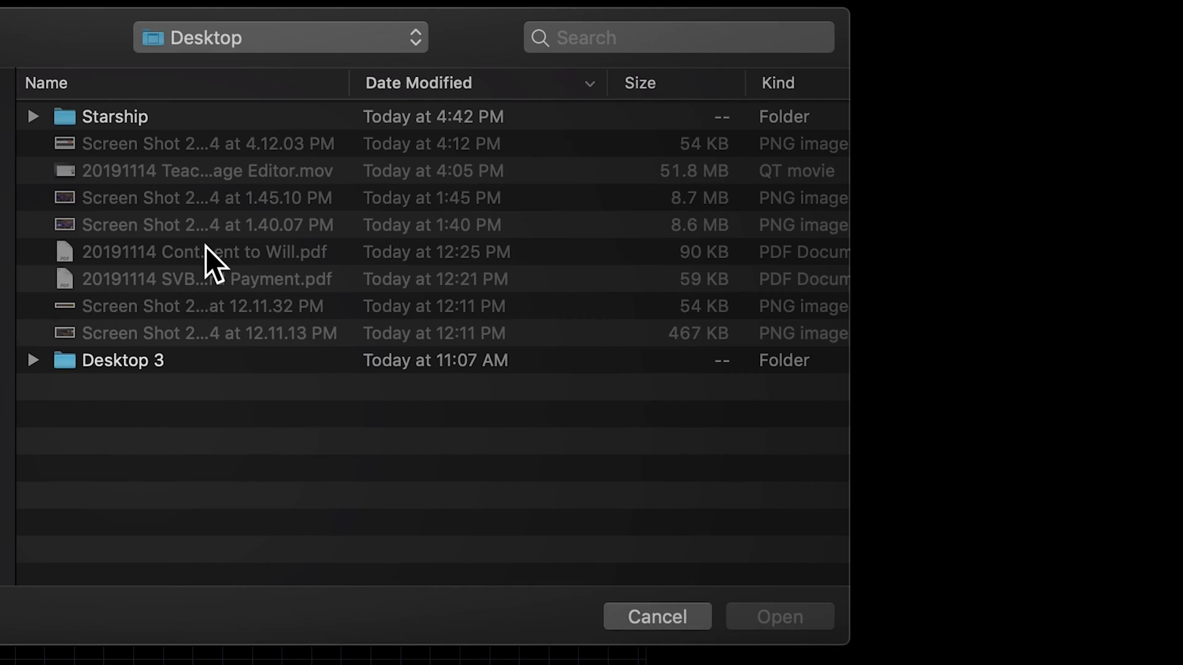
pyautogui.doubleClick(143, 125)
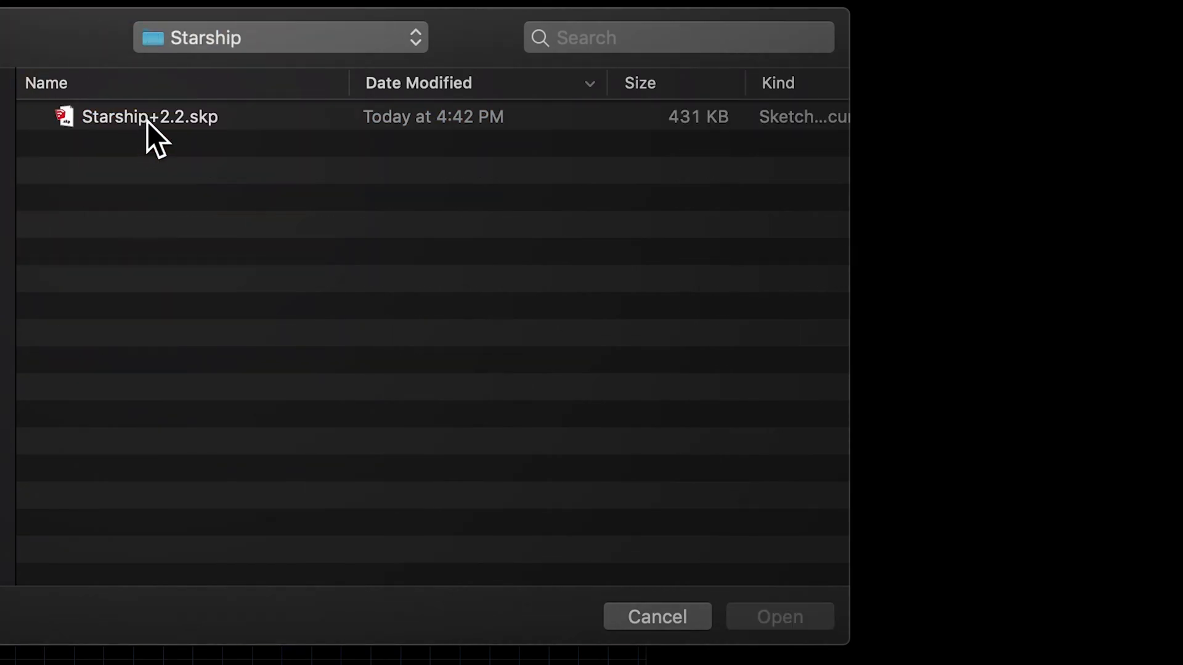
pyautogui.click(147, 121)
pyautogui.click(774, 615)
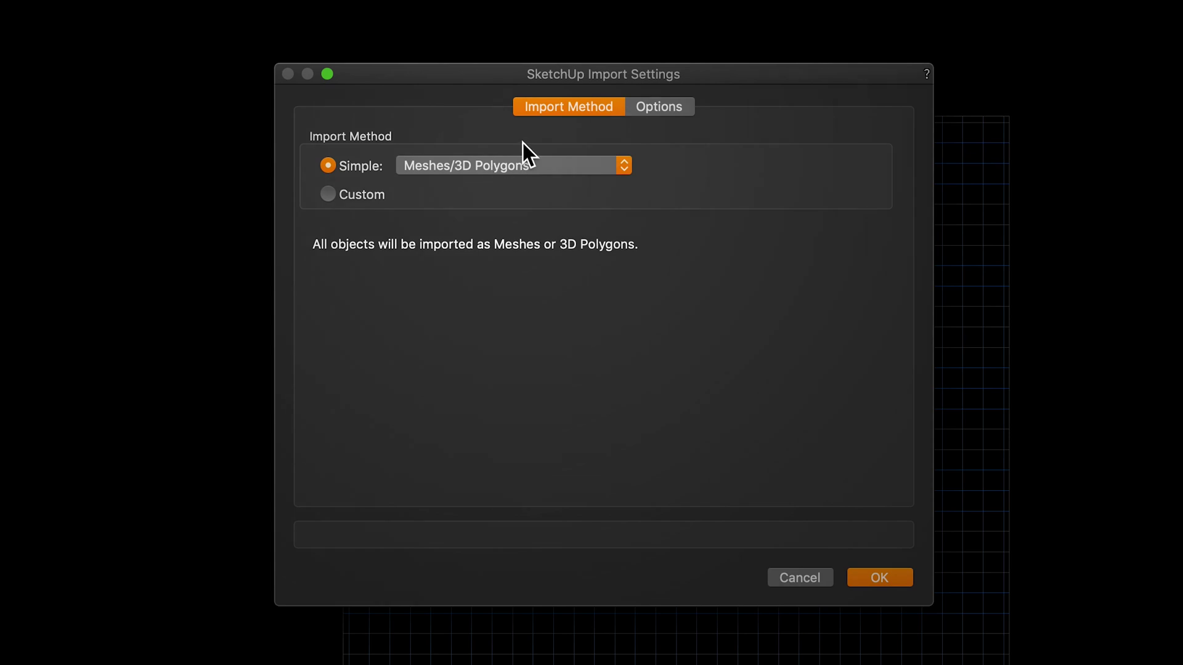
# - Enable creating Renderworks textures for all materials in the SketchUp import options and run the import
pyautogui.click(660, 105)
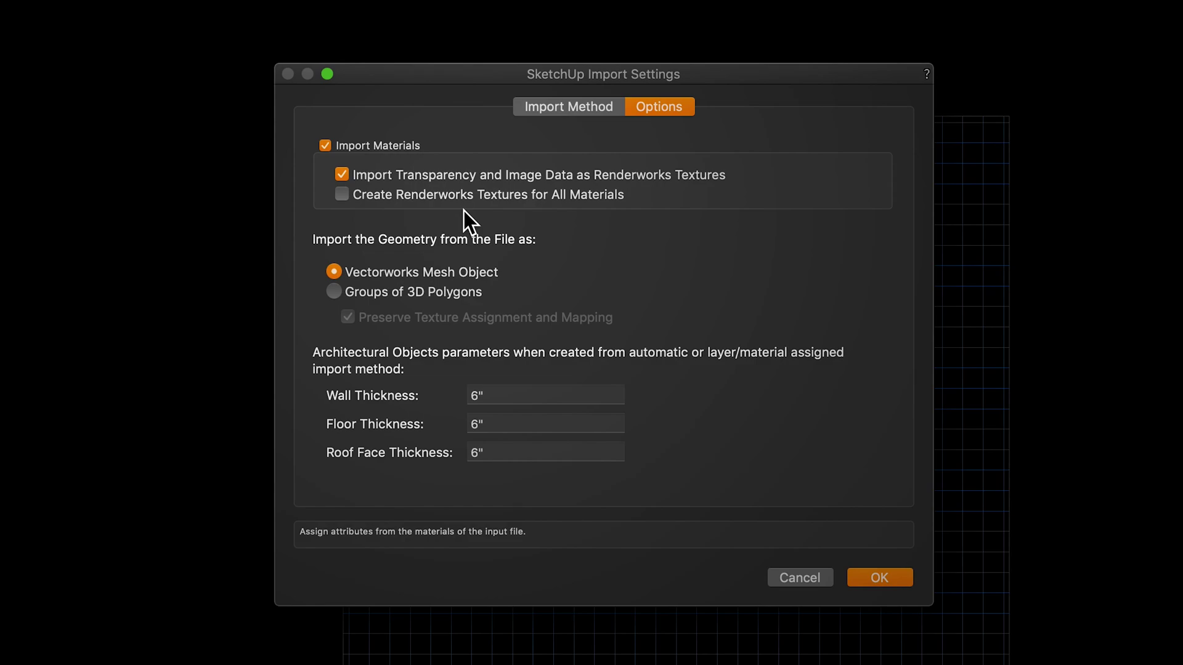
pyautogui.click(405, 197)
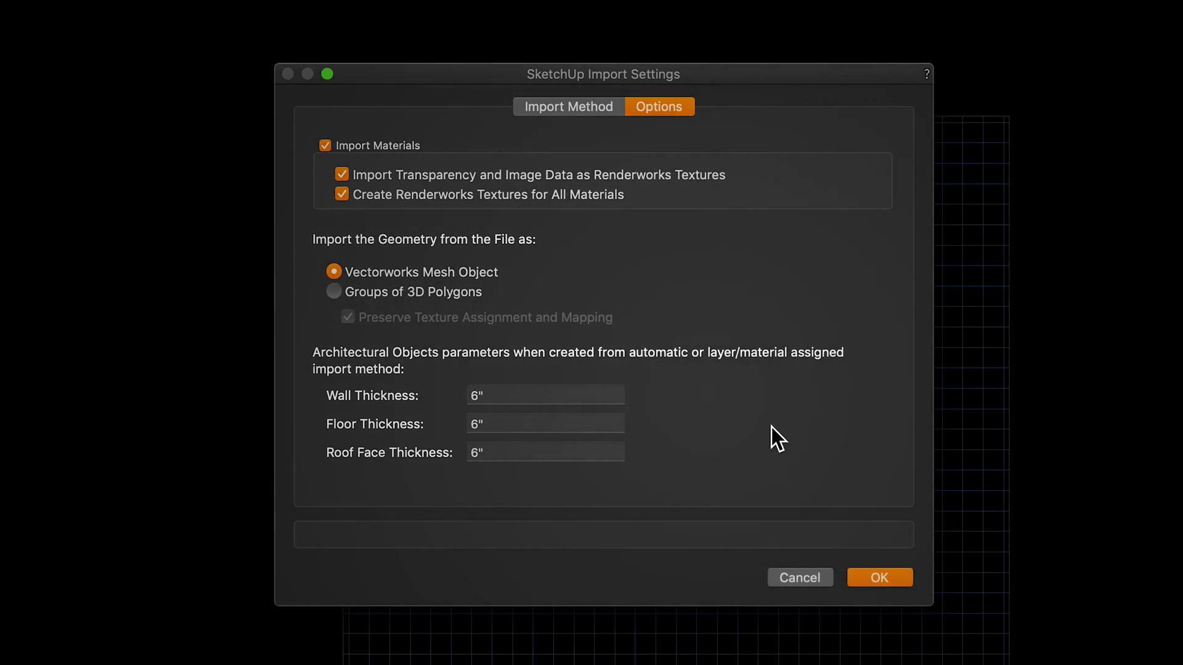
pyautogui.click(872, 579)
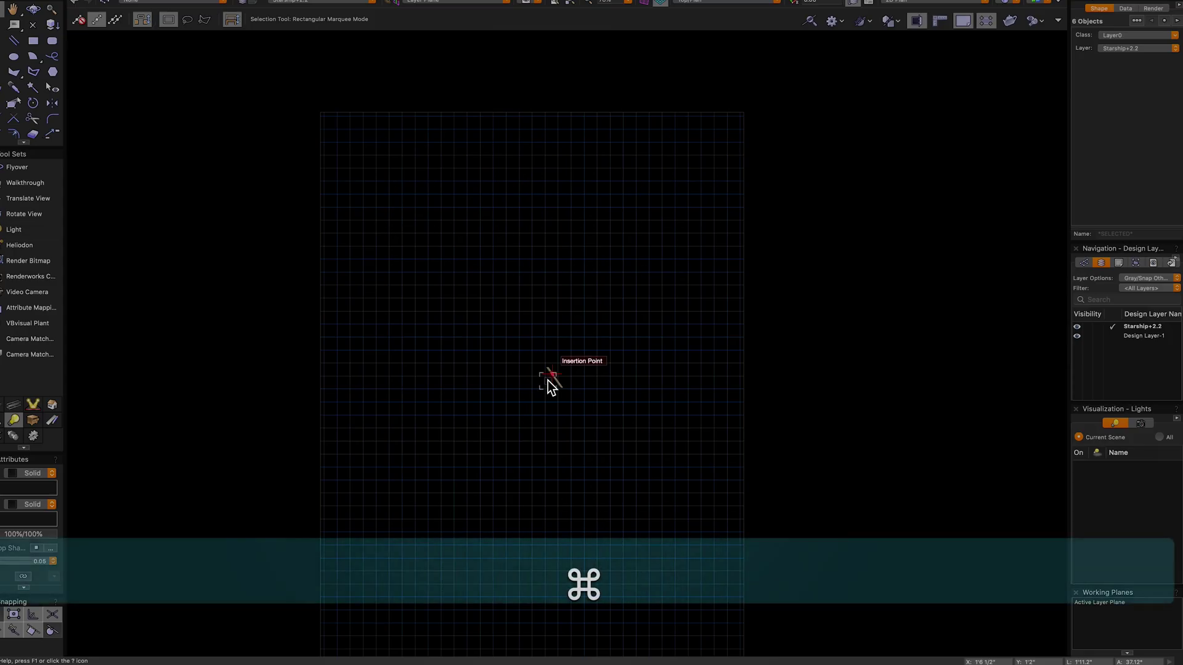
# - Fit the imported objects in view and fly over from the plan into an upright 3D view of the whole Starship
pyautogui.press('super+6')
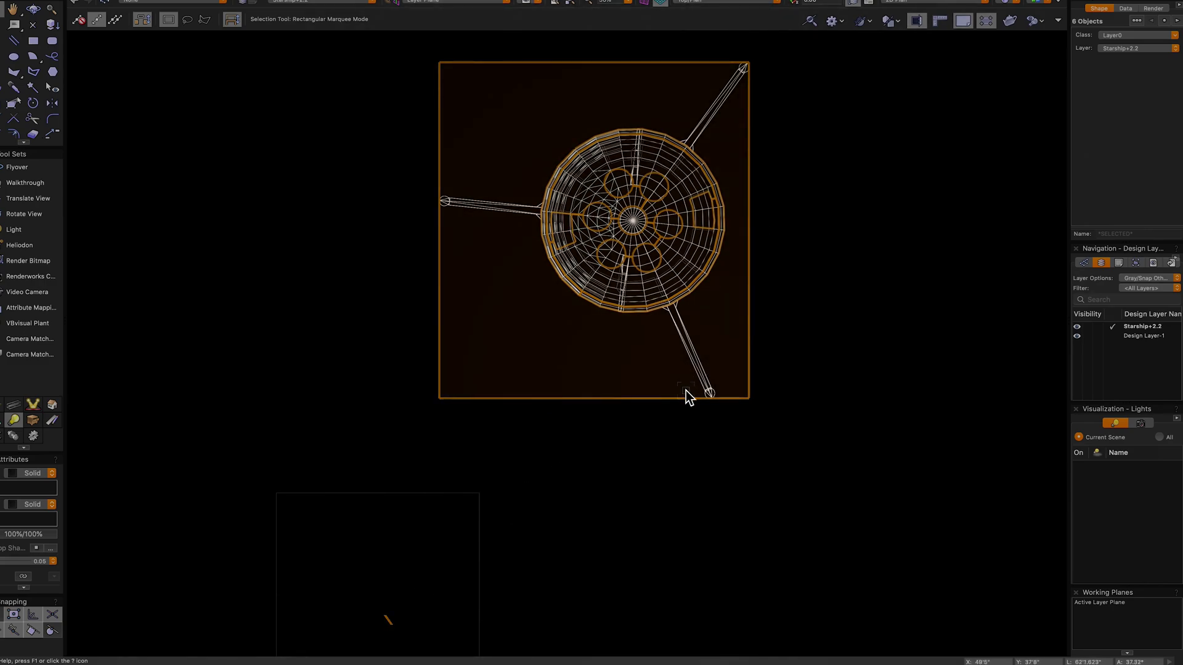
pyautogui.scroll(-2, 704, 361)
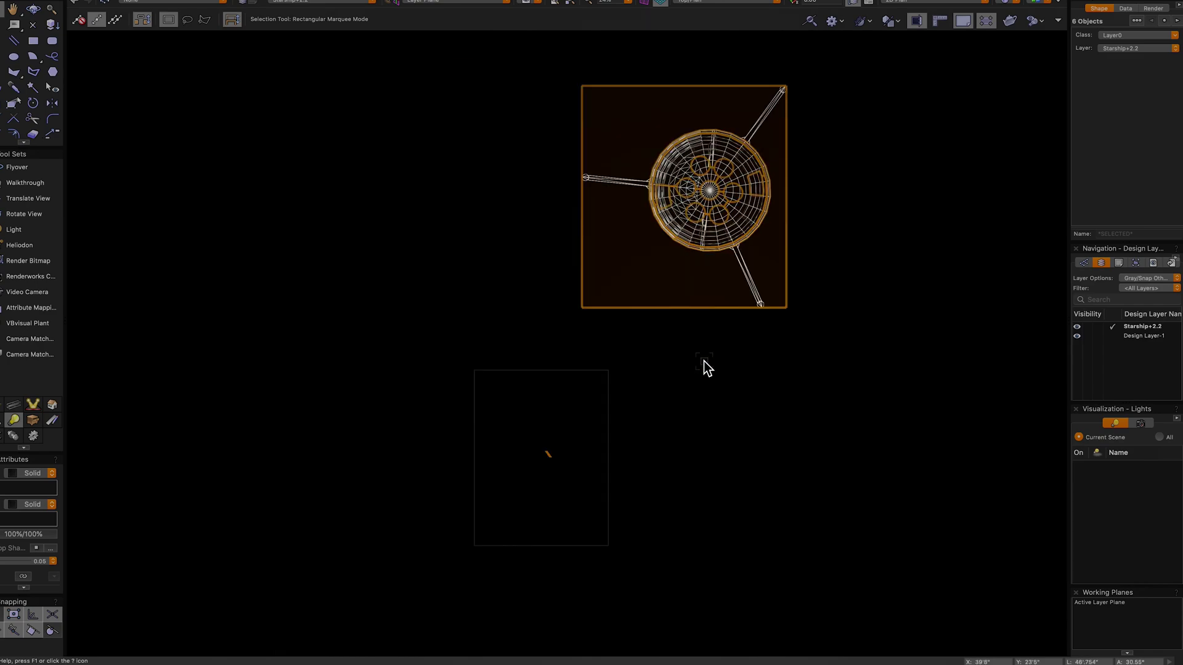
pyautogui.hotkey('shift', 'c')
pyautogui.moveTo(721, 334); pyautogui.dragTo(823, 335)
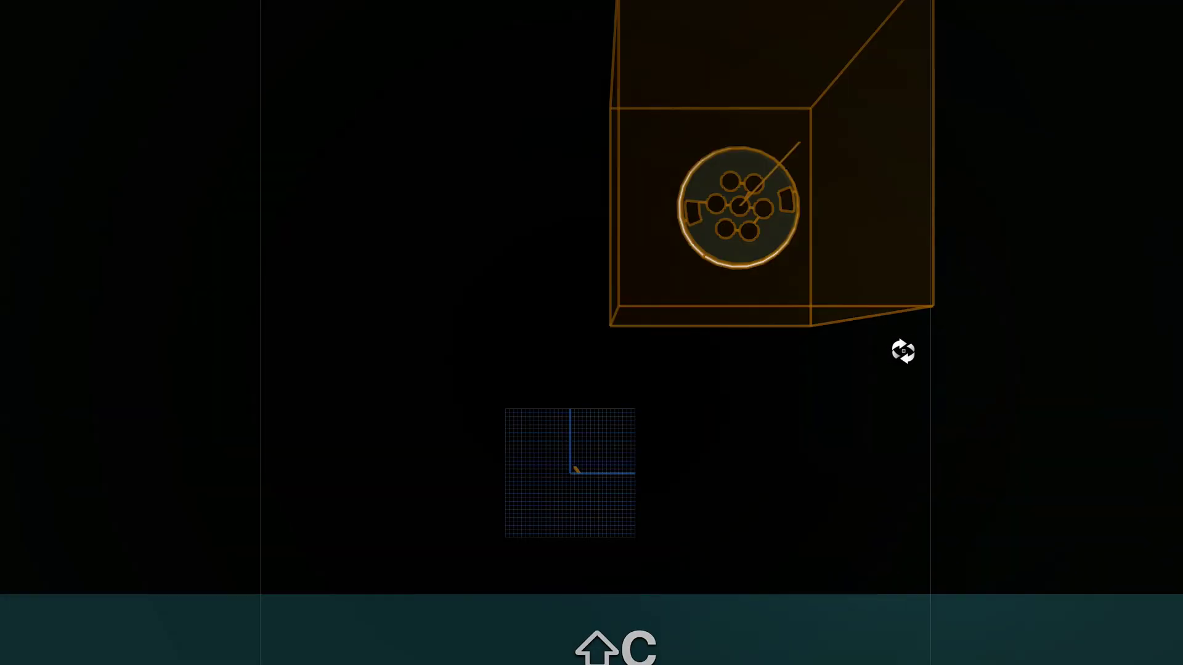
pyautogui.moveTo(903, 351); pyautogui.dragTo(780, 283)
pyautogui.moveTo(733, 254); pyautogui.dragTo(611, 418, button='middle')
pyautogui.scroll(-3, 611, 417)
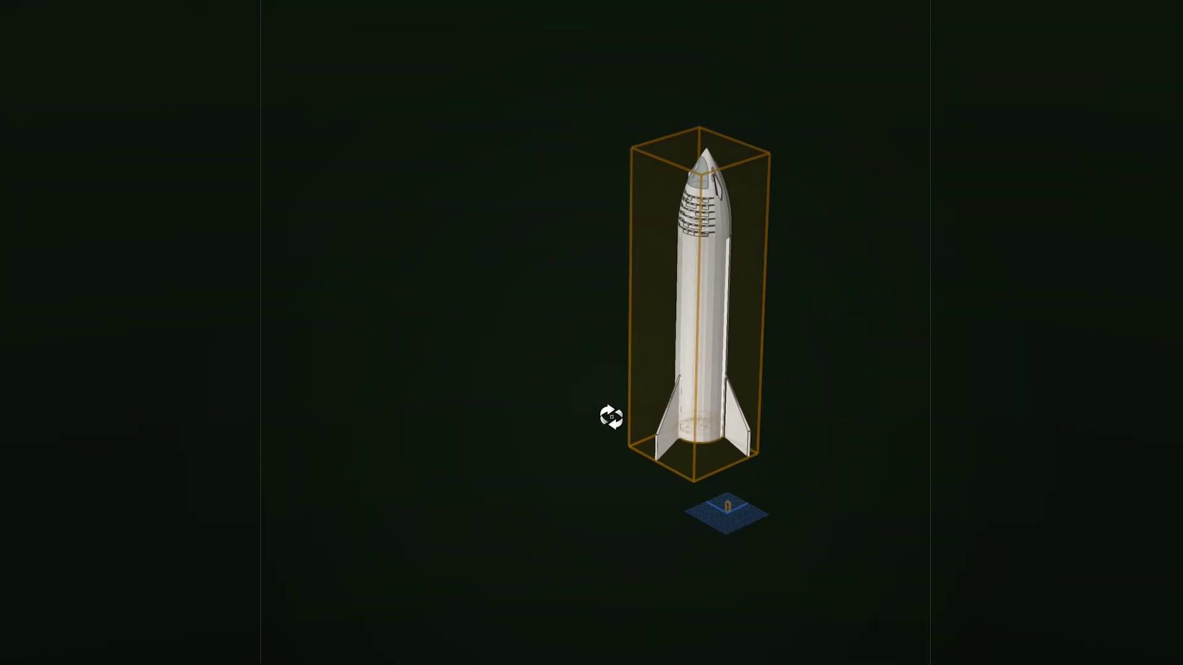
# - Examine the imported Starship's tail fins and hull from different sides, and frame the full rocket from base to nose
pyautogui.moveTo(701, 496); pyautogui.dragTo(804, 499)
pyautogui.moveTo(835, 445); pyautogui.dragTo(743, 427)
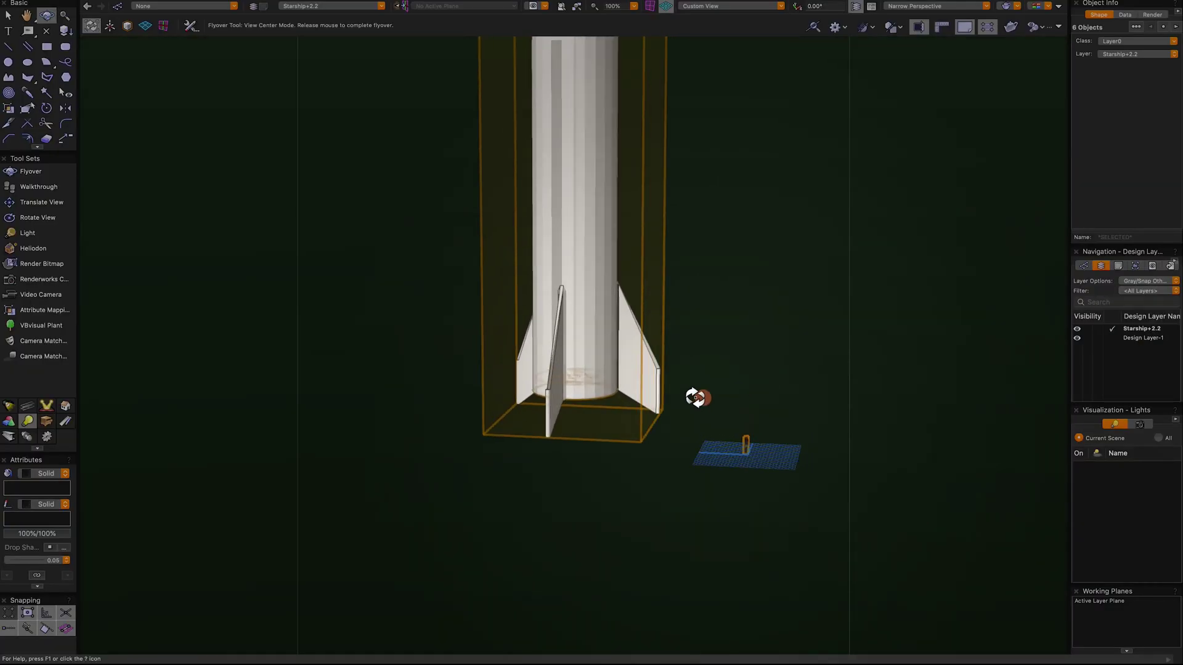
pyautogui.press('space')
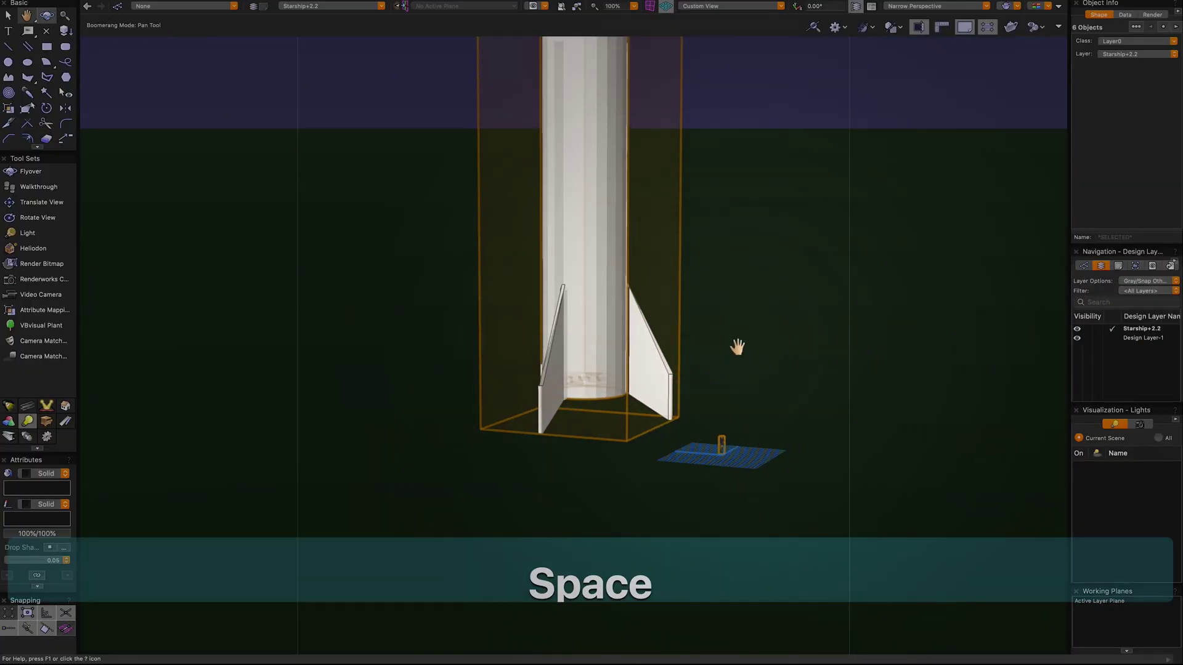
pyautogui.moveTo(736, 345); pyautogui.dragTo(701, 443)
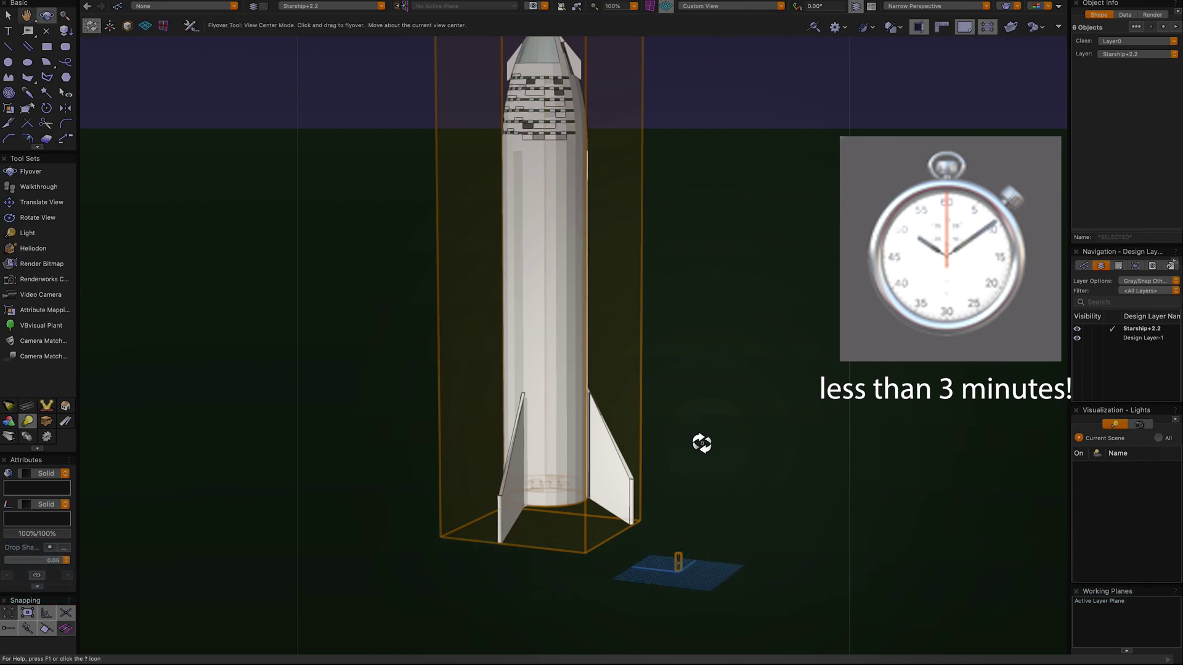
pyautogui.scroll(-1, 701, 444)
pyautogui.press('space')
pyautogui.moveTo(730, 370); pyautogui.dragTo(673, 385)
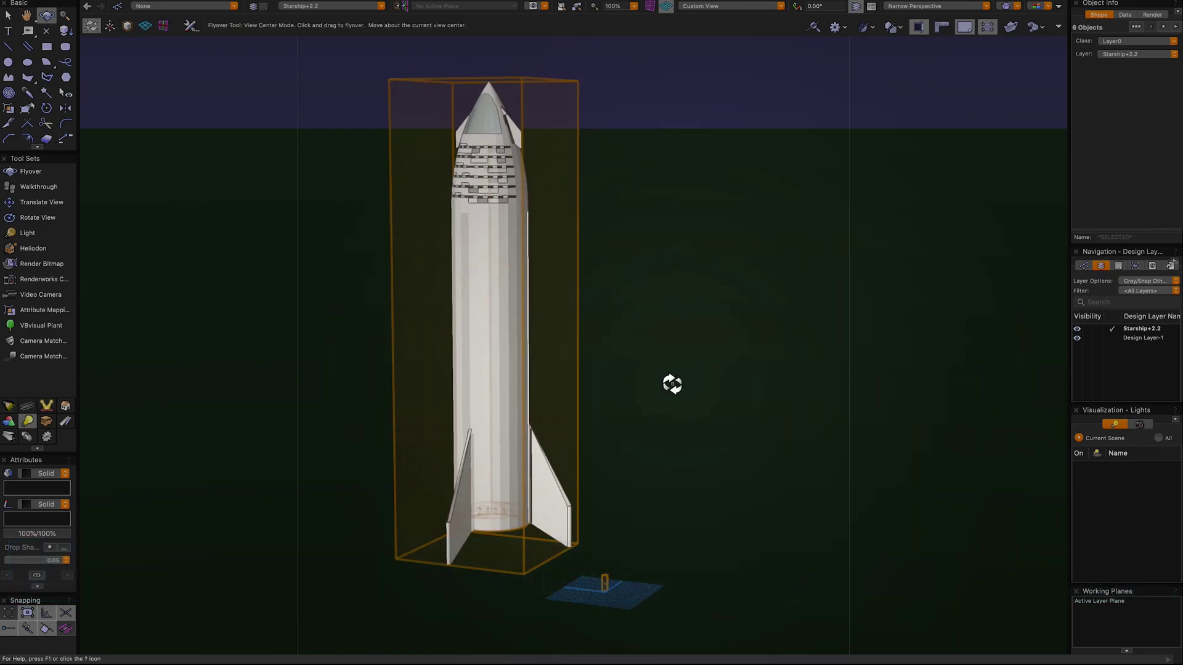